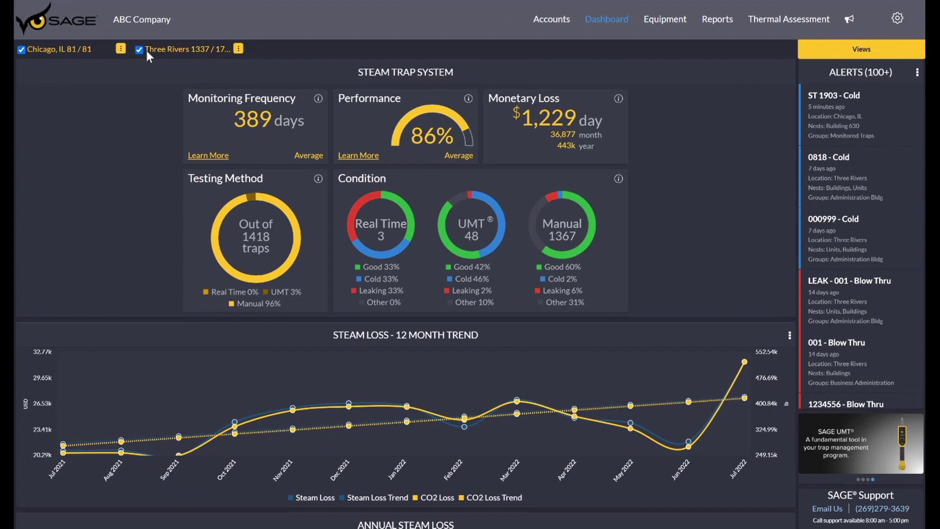
# - Look through Chicago's Building 630 groups and the Performance rating explanation without changing anything
pyautogui.click(121, 50)
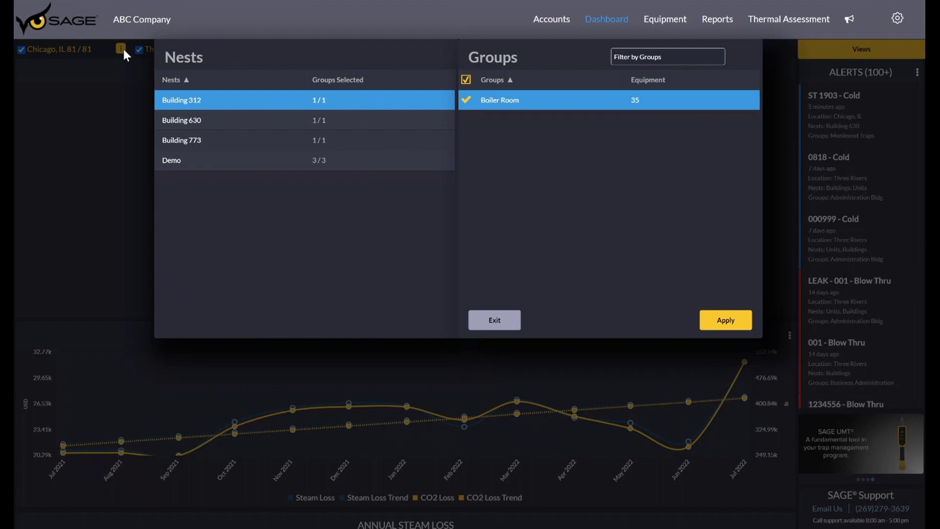
pyautogui.click(238, 115)
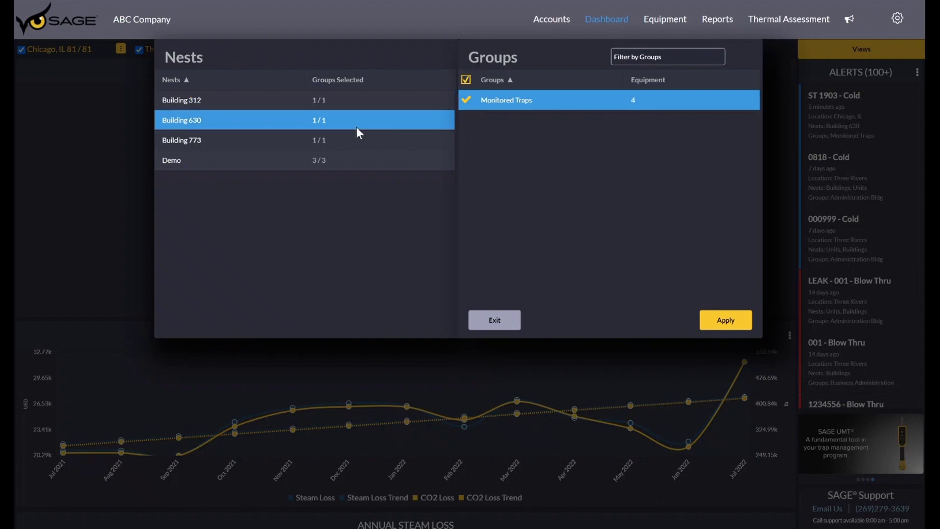
pyautogui.click(504, 318)
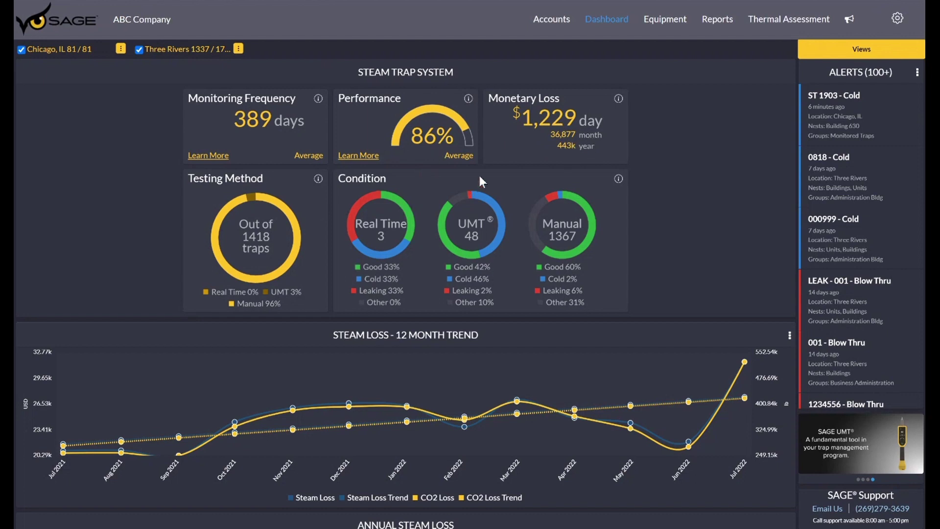
pyautogui.click(469, 100)
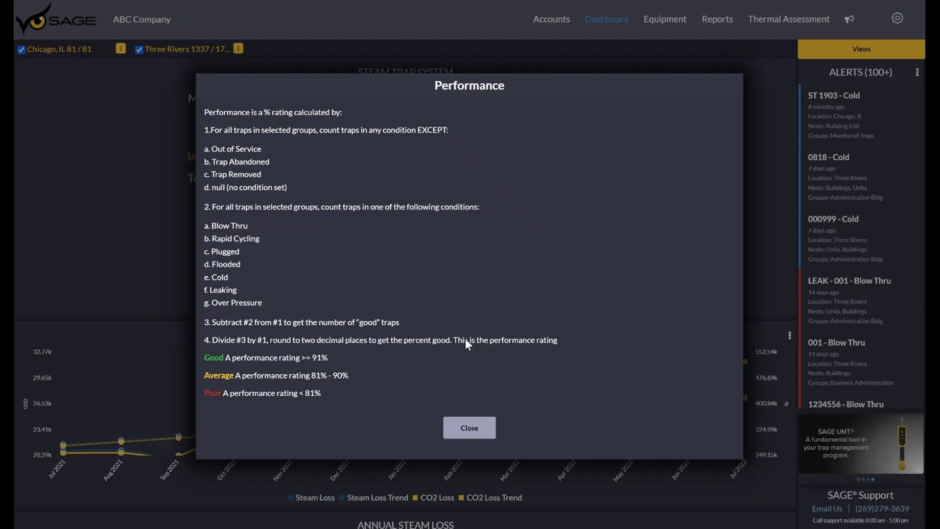
pyautogui.click(469, 428)
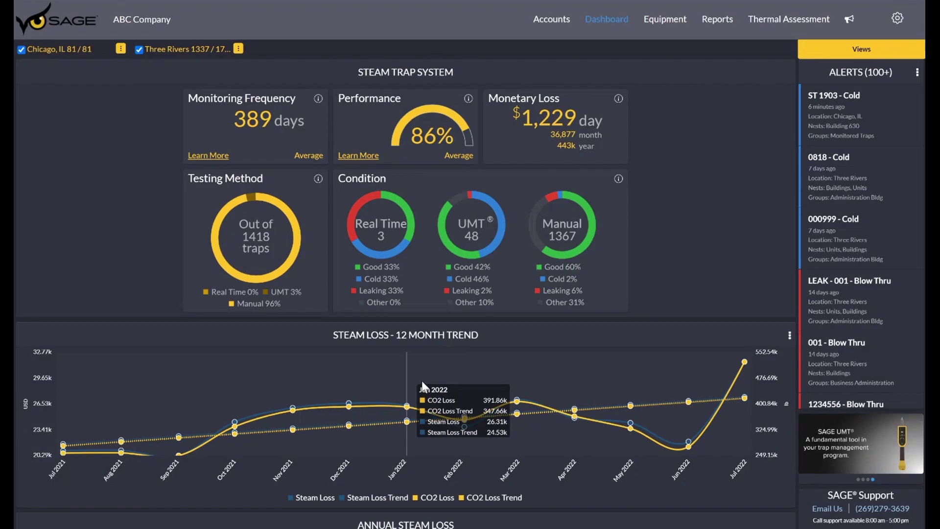
# - Toggle Three Rivers off, on, then off so the dashboard shows only Chicago's 81 traps
pyautogui.click(139, 50)
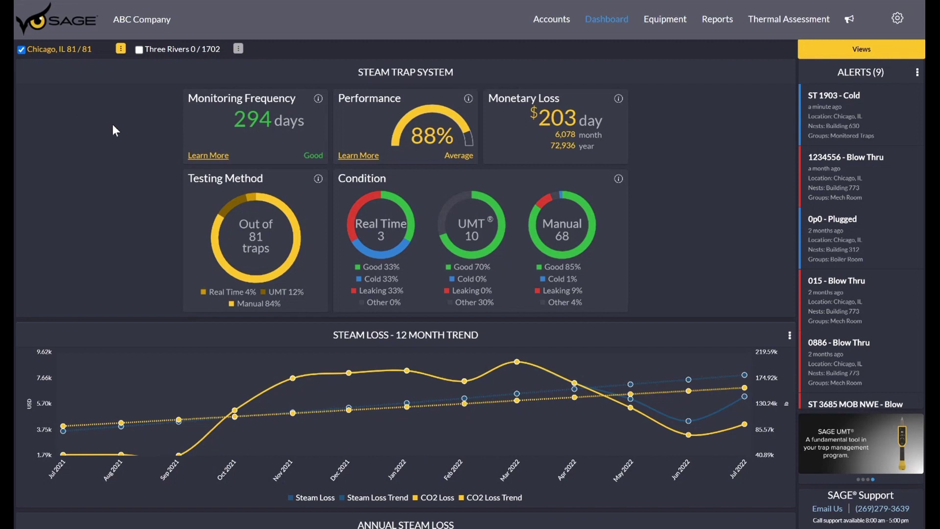
pyautogui.click(139, 50)
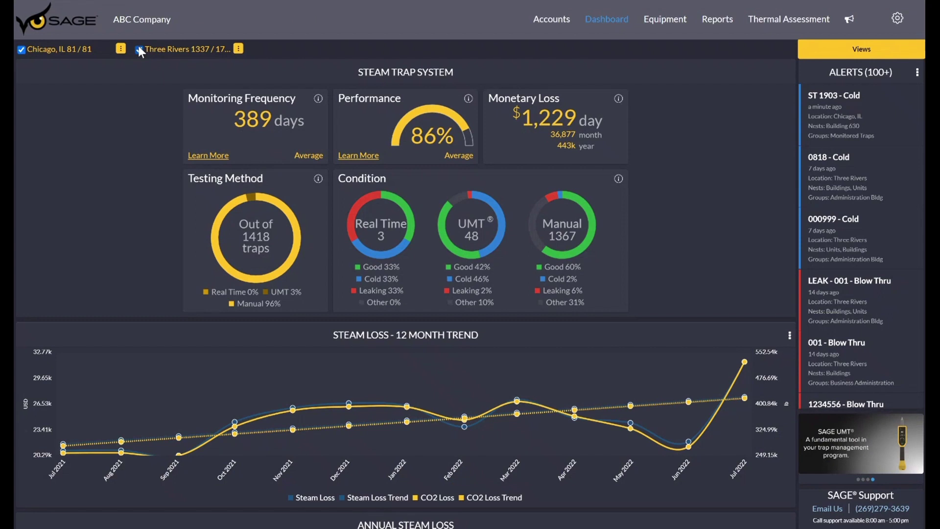
pyautogui.click(139, 49)
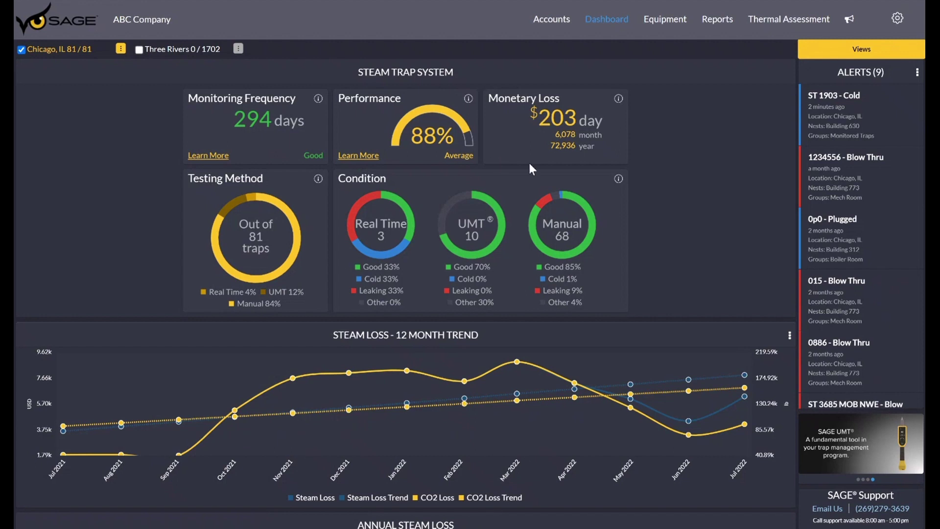
pyautogui.scroll(-1, 594, 165)
pyautogui.moveTo(110, 360)
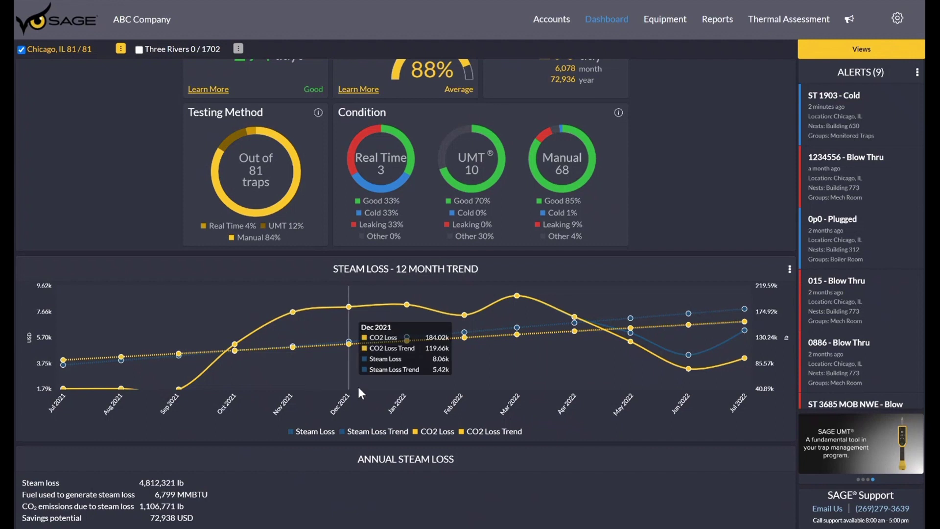
pyautogui.scroll(2, 357, 384)
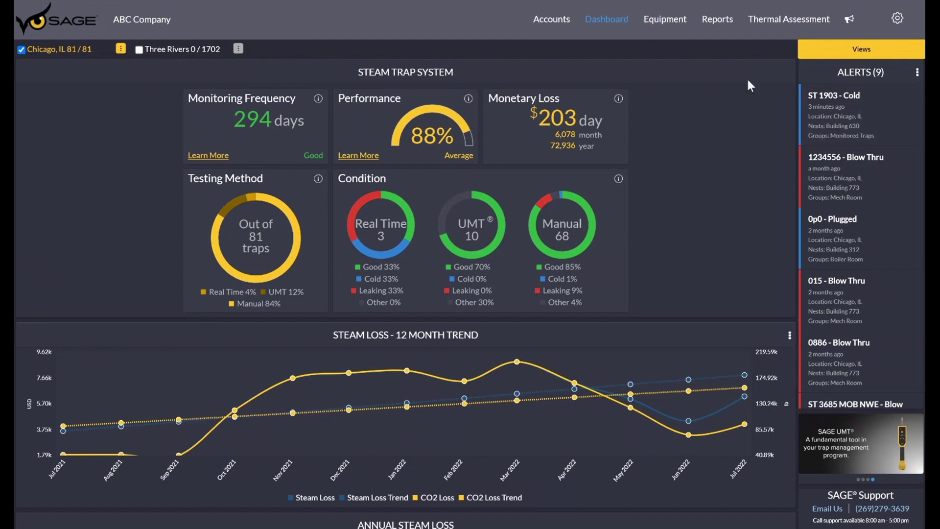
# - In the Equipment list, select trap 0002 and move the Condition column after Physical Location
pyautogui.click(669, 21)
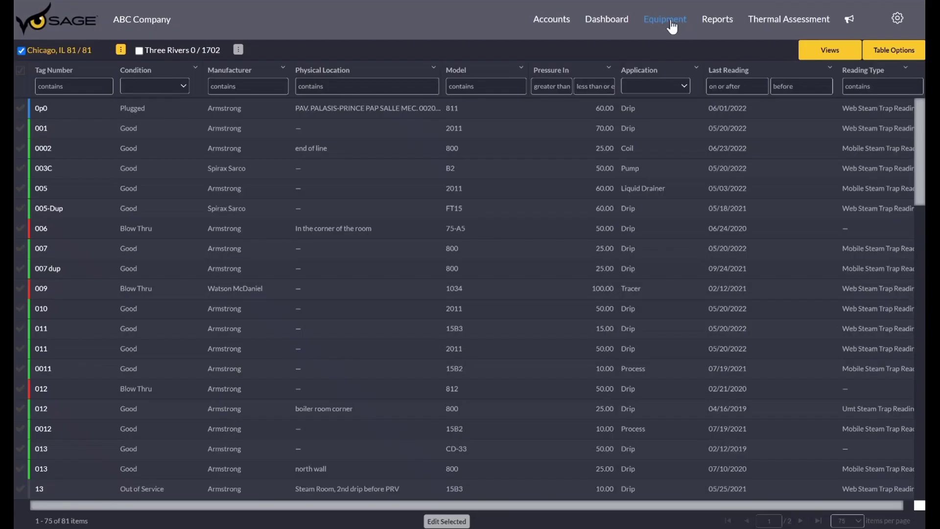
pyautogui.click(303, 147)
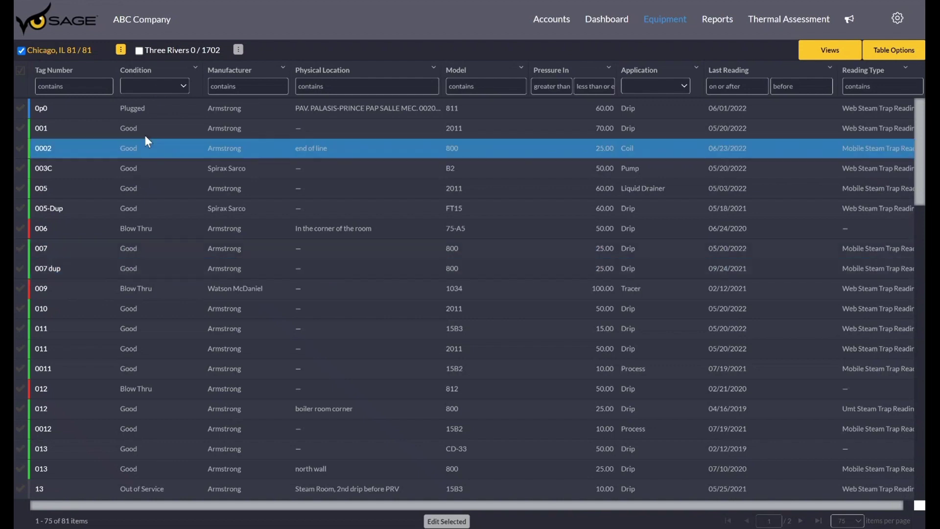
pyautogui.moveTo(145, 72); pyautogui.dragTo(441, 63)
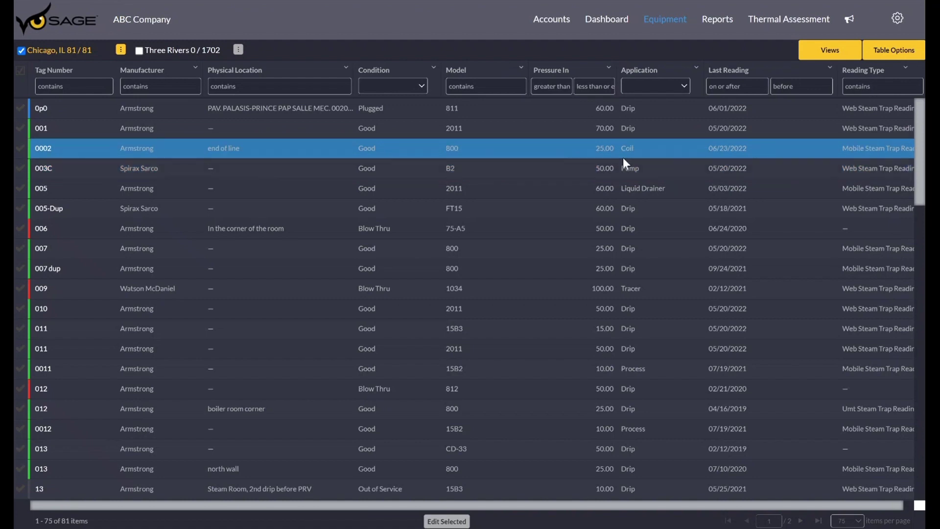
pyautogui.click(896, 57)
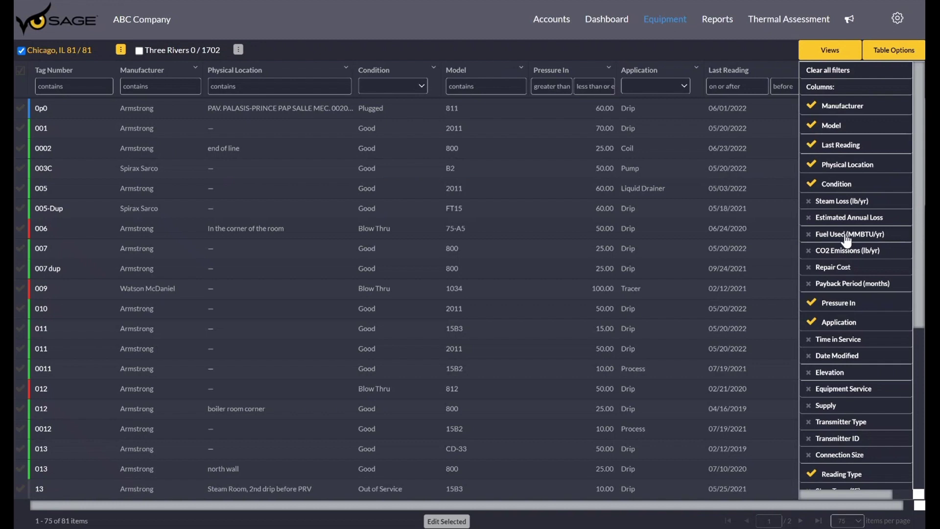
pyautogui.scroll(-2, 845, 237)
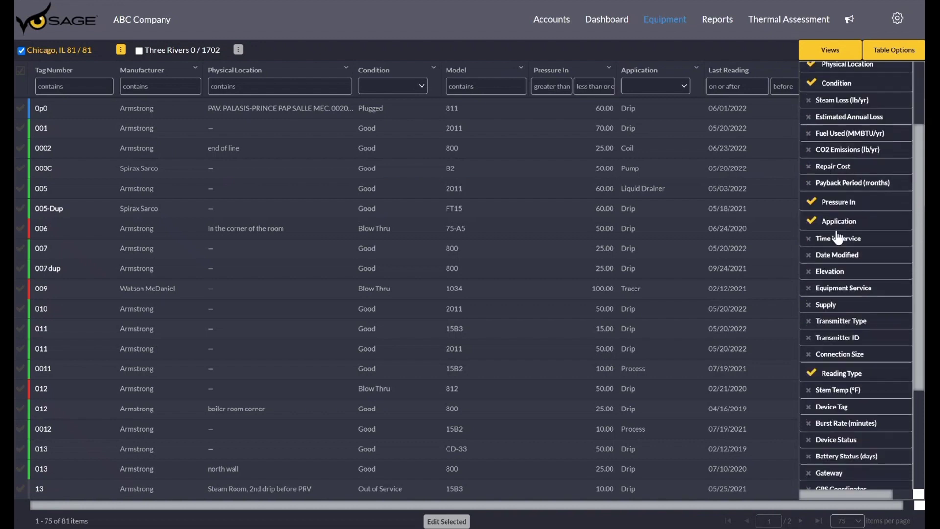
pyautogui.scroll(2, 838, 238)
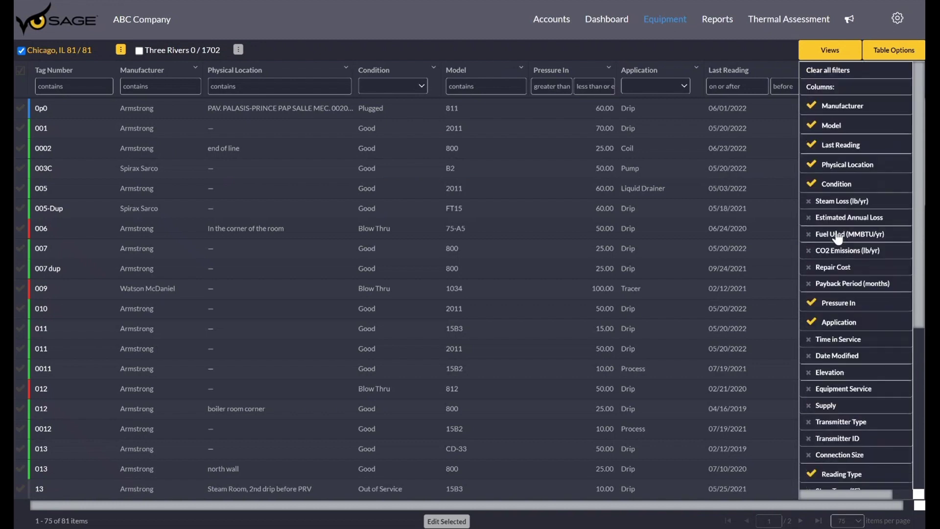
pyautogui.click(893, 54)
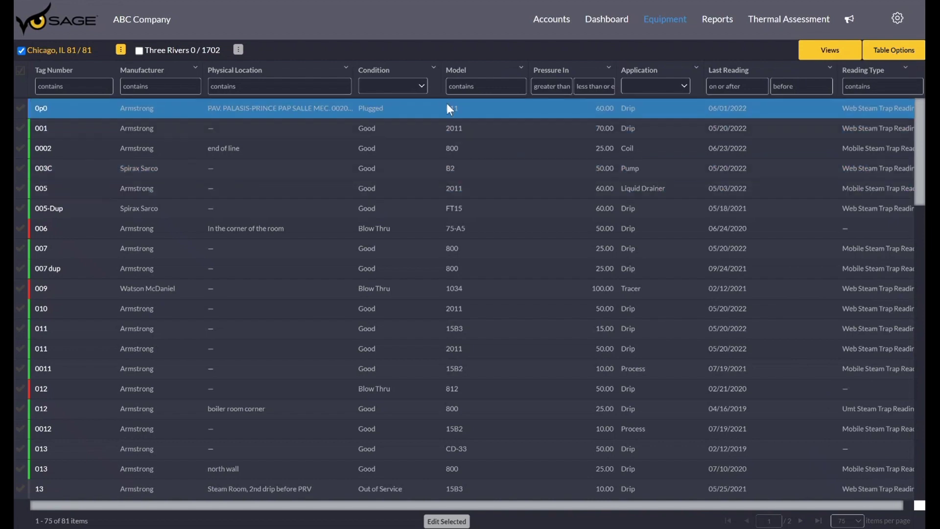
pyautogui.click(420, 85)
pyautogui.click(410, 118)
pyautogui.click(434, 87)
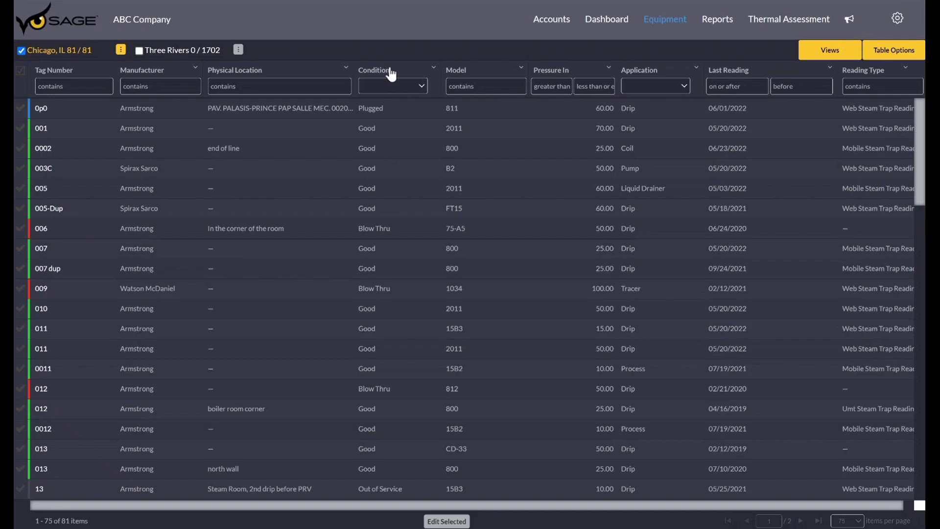
pyautogui.click(389, 73)
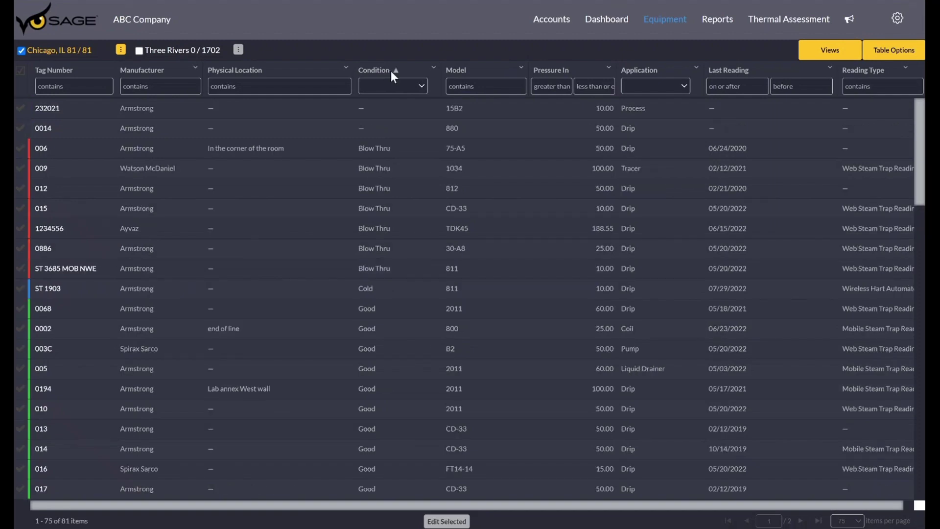
pyautogui.click(392, 74)
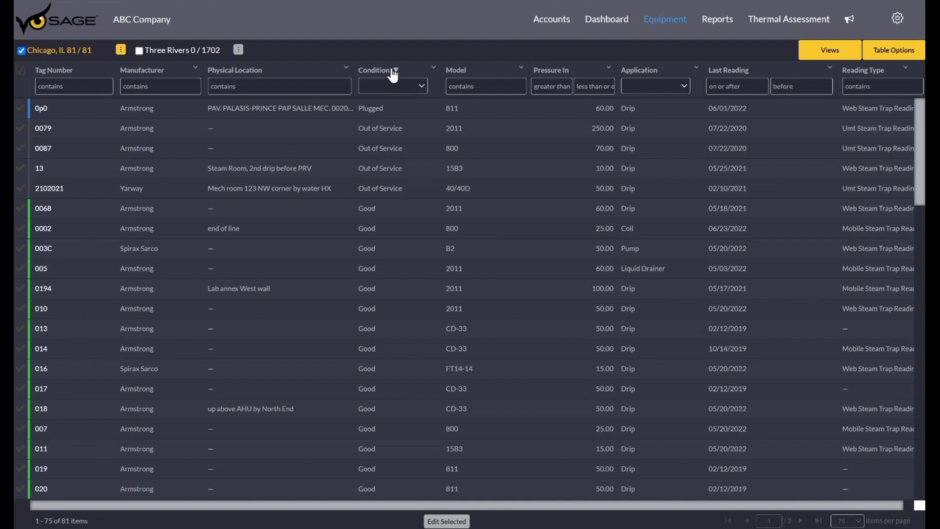
pyautogui.click(393, 74)
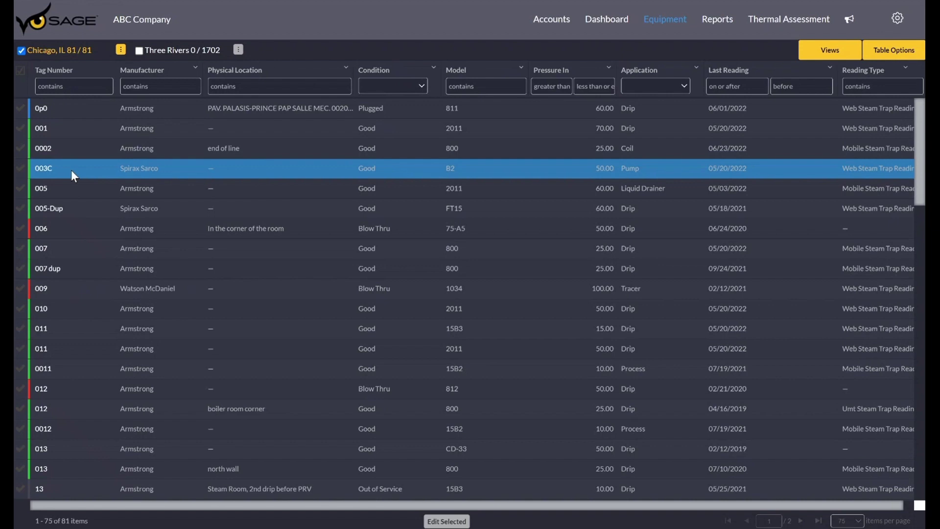
pyautogui.click(70, 212)
pyautogui.click(275, 108)
pyautogui.click(462, 148)
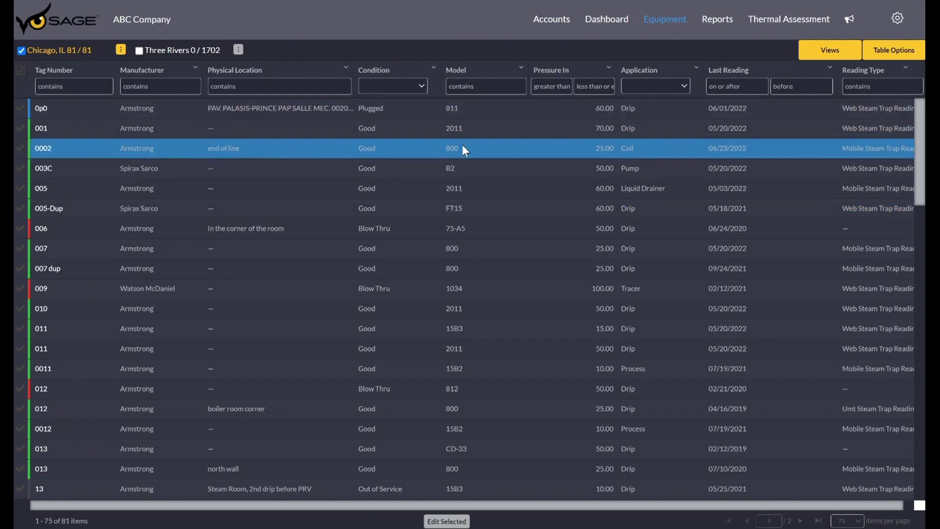
pyautogui.click(616, 150)
pyautogui.click(777, 151)
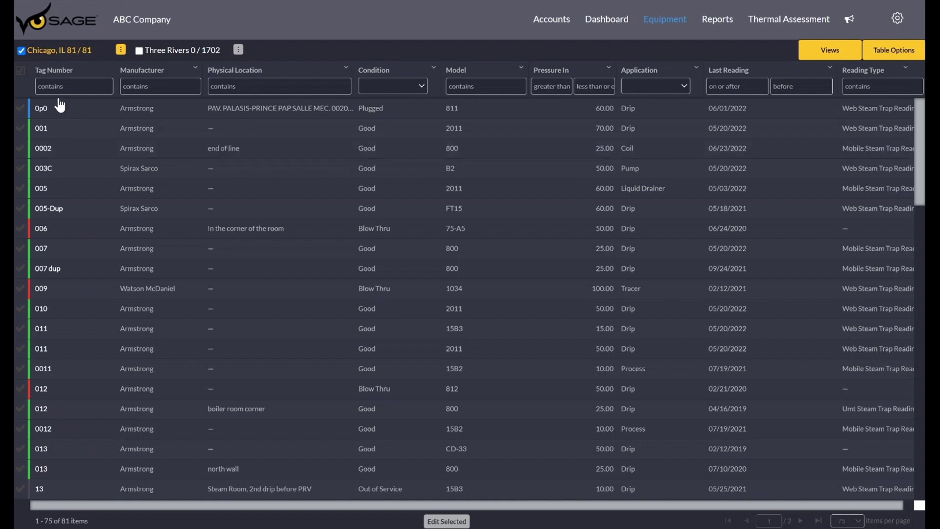
# - Open trap 0002's detail record and scroll down to the Valve Data diagram and Notes
pyautogui.click(45, 148)
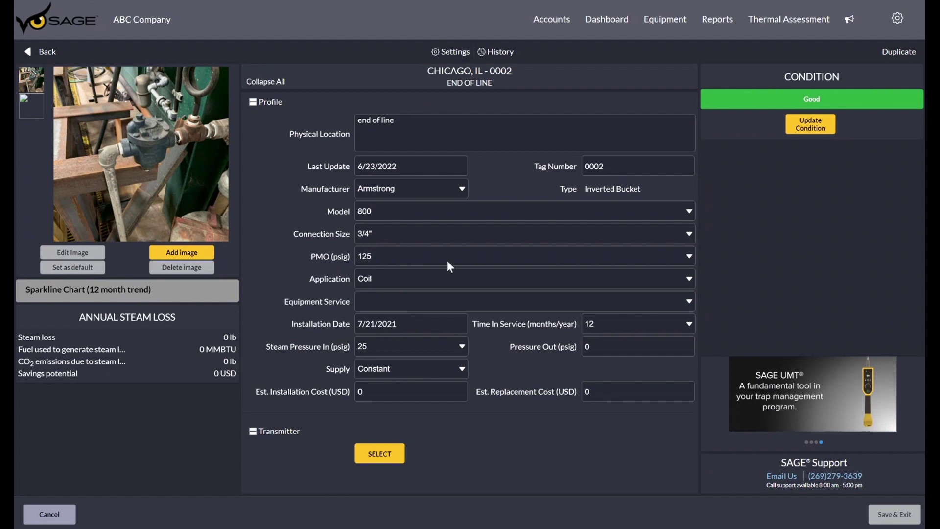
pyautogui.scroll(-4, 464, 233)
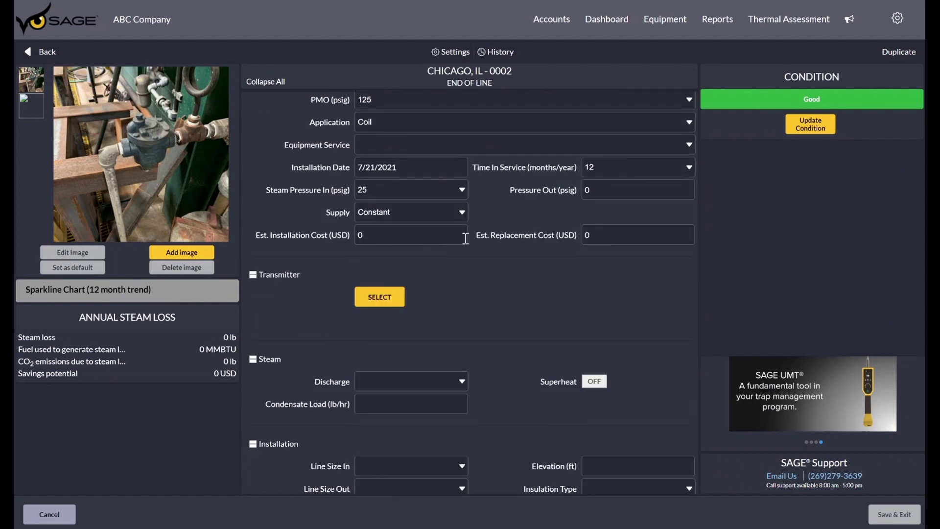
pyautogui.scroll(-5, 464, 236)
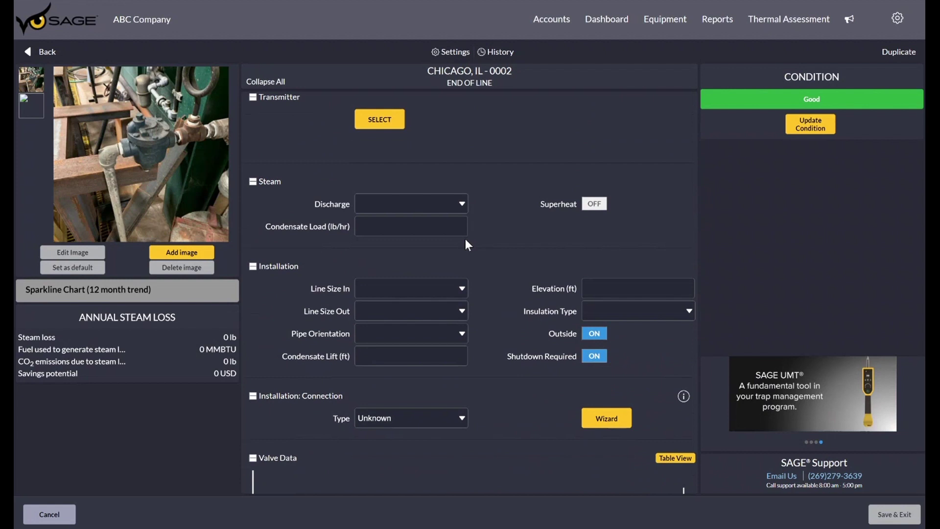
pyautogui.scroll(-3, 465, 239)
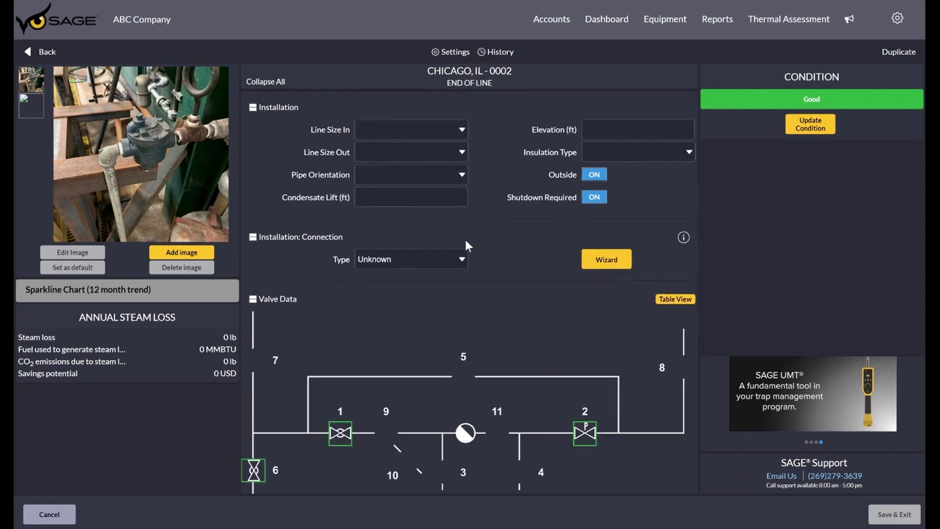
pyautogui.scroll(-1, 464, 237)
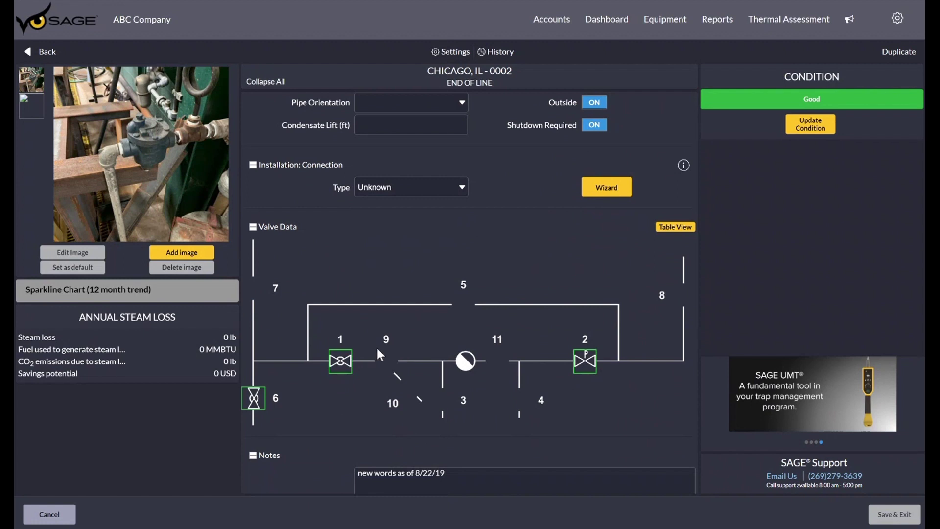
# - Check valve 1, set valve 2 (downstream trap isolation valve) to Leaking, and save the trap
pyautogui.click(343, 362)
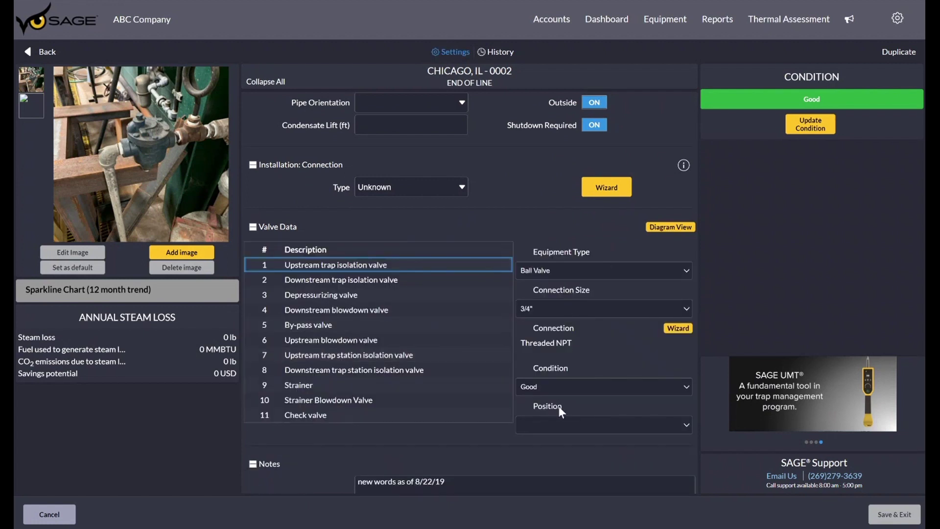
pyautogui.click(661, 231)
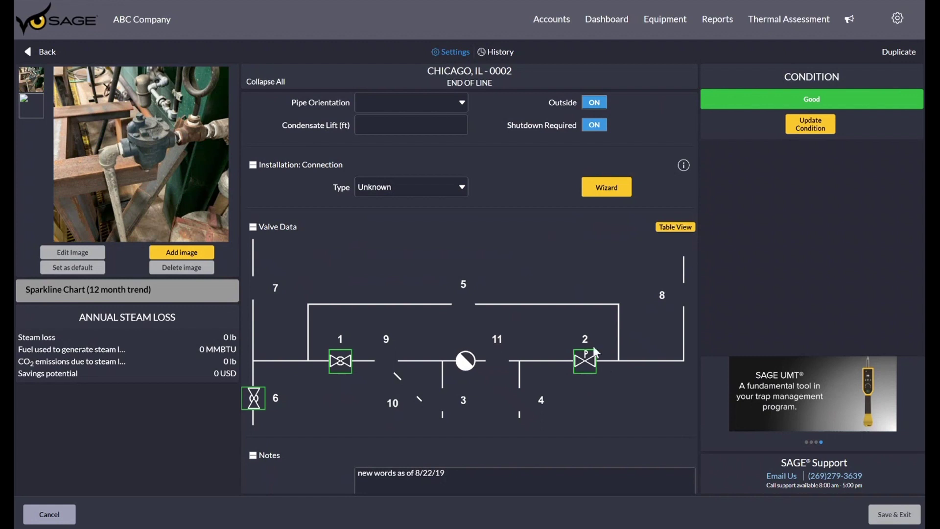
pyautogui.click(589, 371)
pyautogui.click(565, 386)
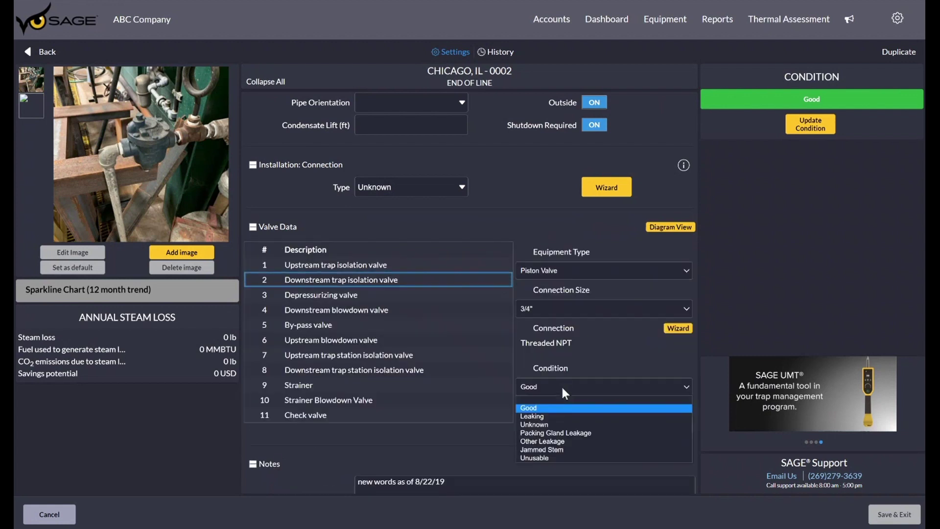
pyautogui.click(555, 414)
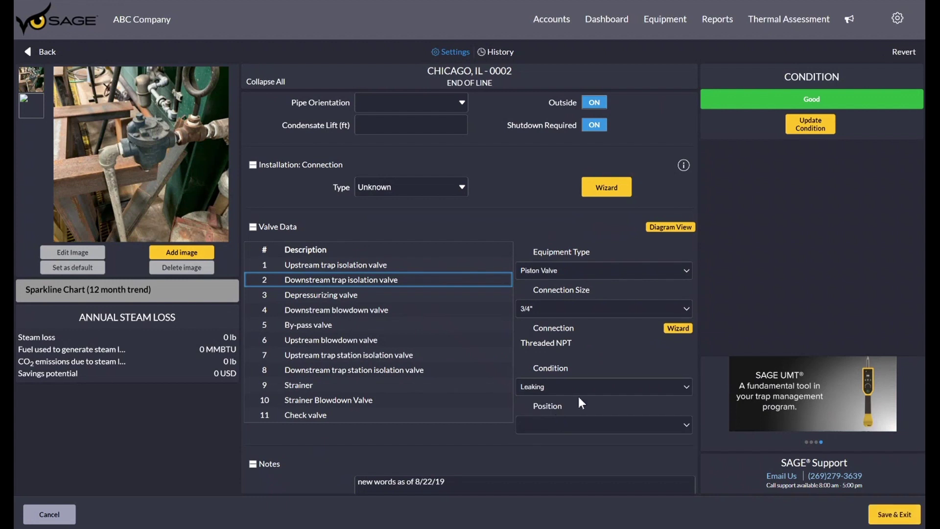
pyautogui.click(657, 228)
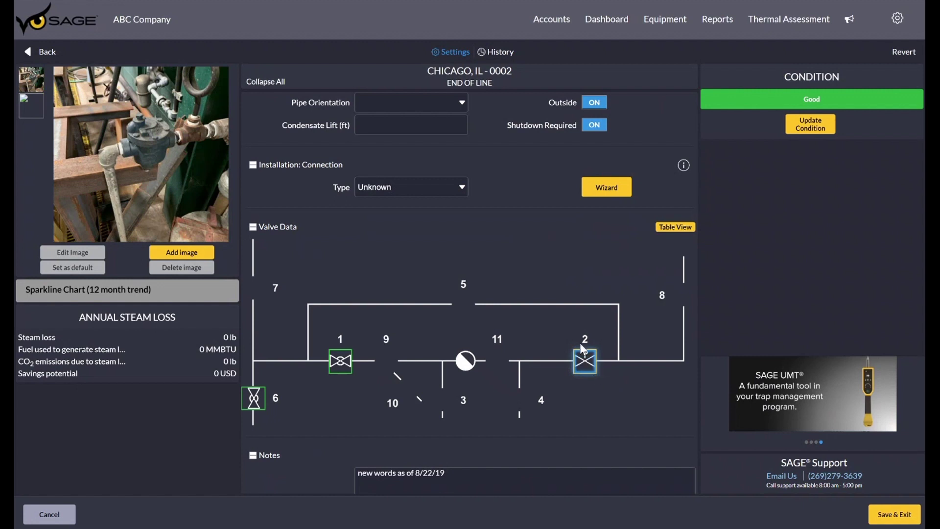
pyautogui.click(894, 514)
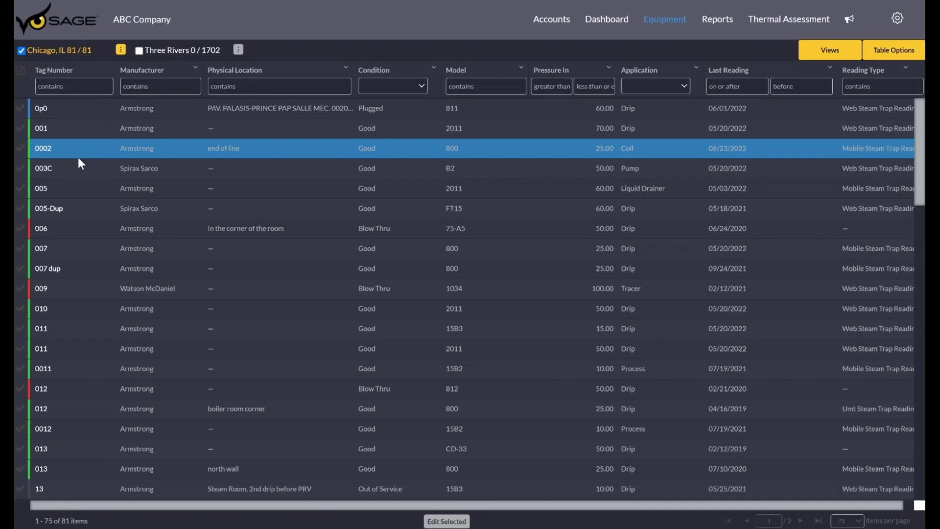
# - Reopen trap 0002 and scroll through Valve Data, Notes and Custom Fields, then back to Profile
pyautogui.click(47, 147)
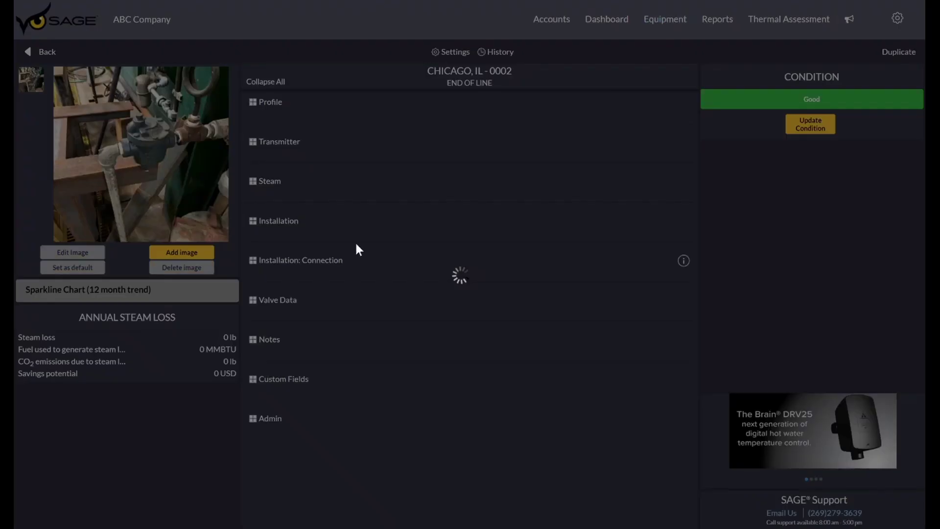
pyautogui.scroll(-8, 434, 347)
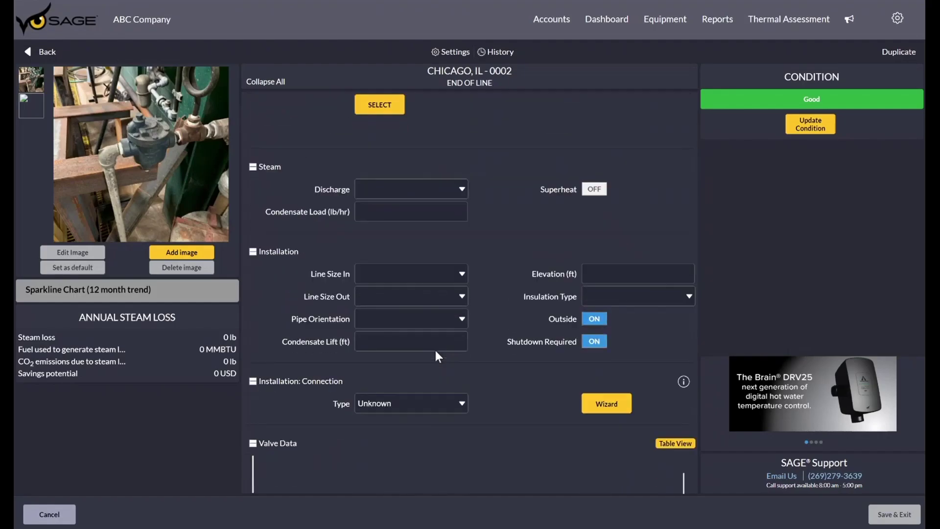
pyautogui.scroll(-5, 434, 349)
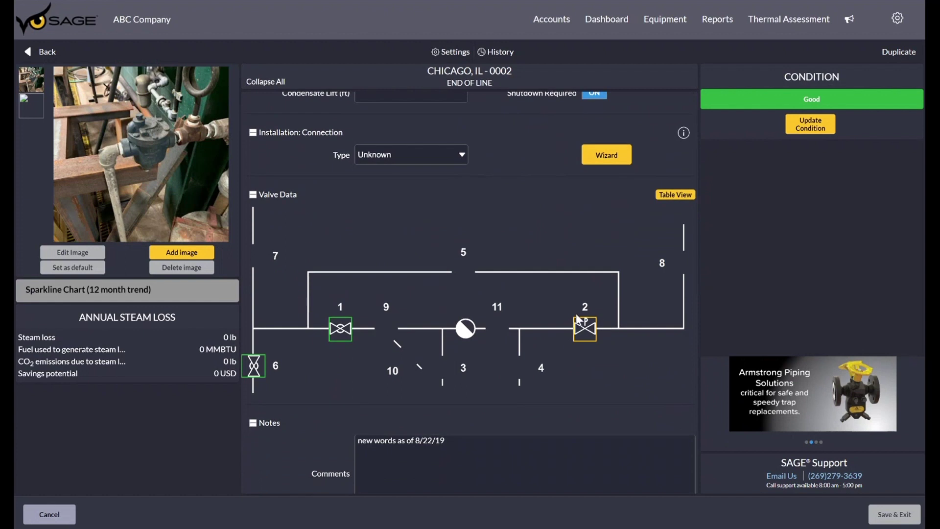
pyautogui.scroll(-2, 581, 349)
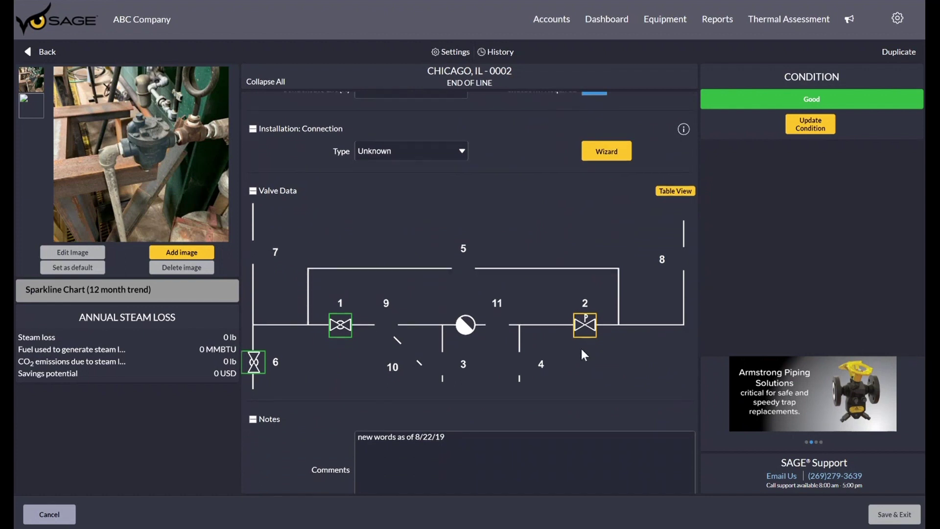
pyautogui.scroll(-1, 582, 350)
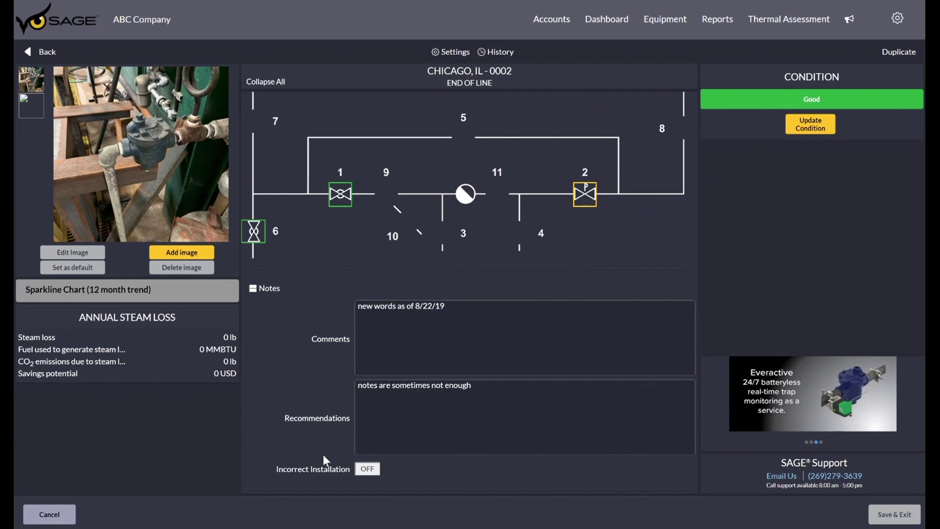
pyautogui.scroll(-1, 323, 463)
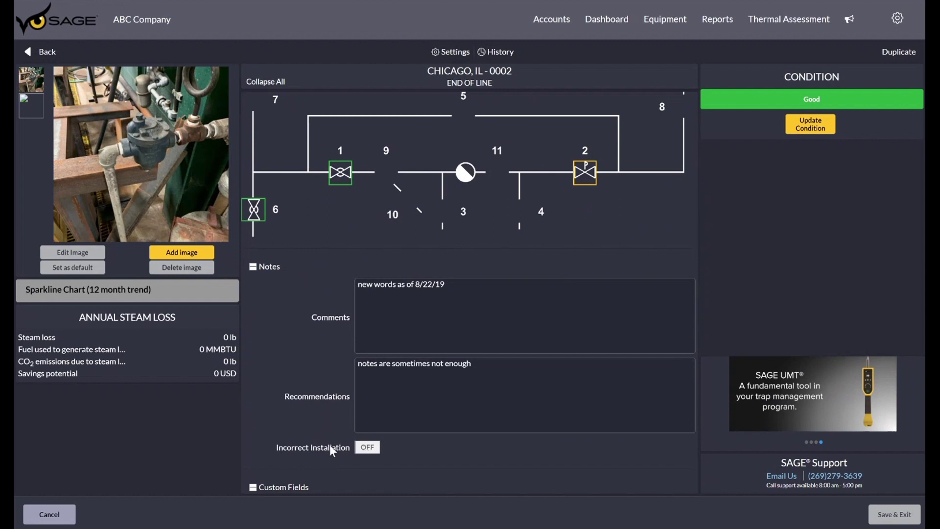
pyautogui.scroll(-2, 331, 449)
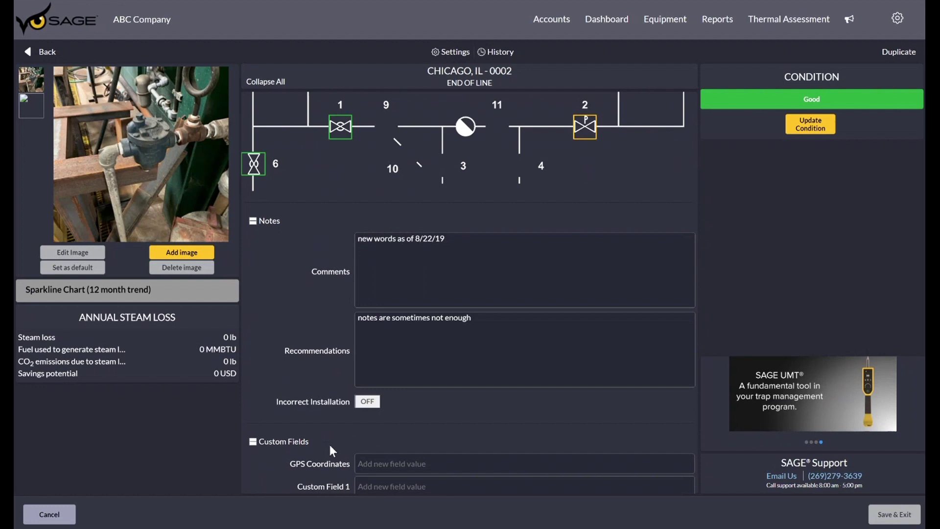
pyautogui.scroll(-3, 331, 445)
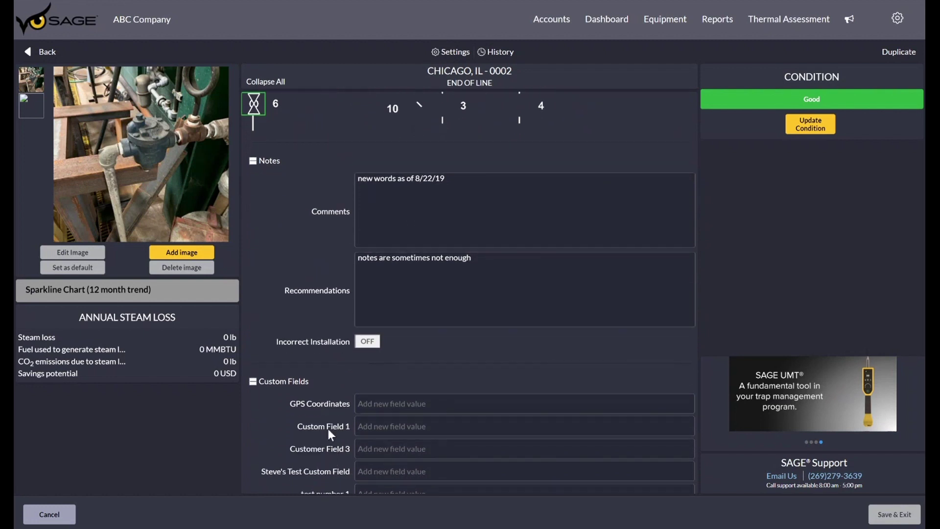
pyautogui.scroll(-3, 327, 420)
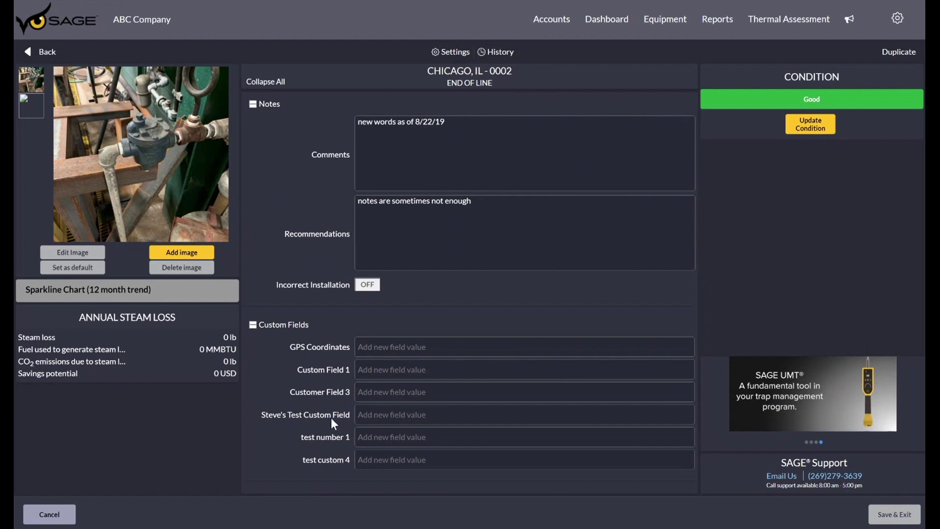
pyautogui.scroll(10, 331, 416)
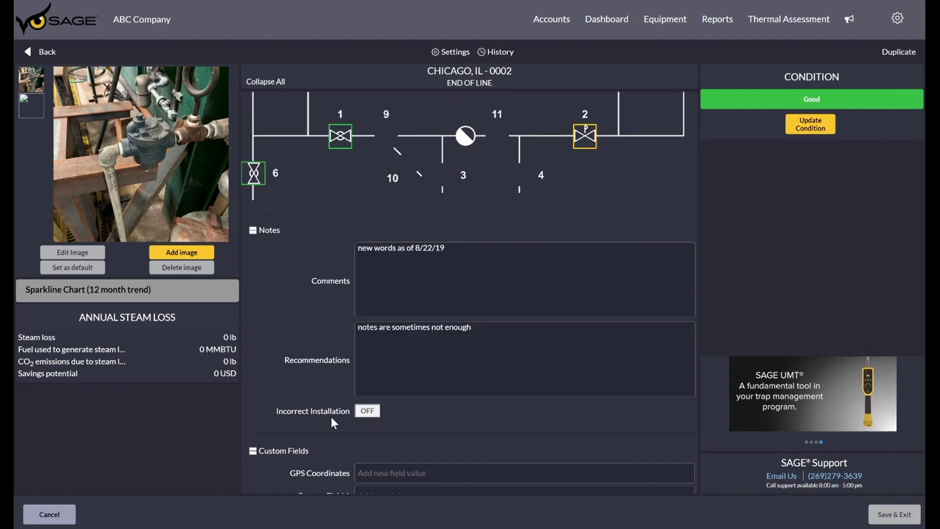
pyautogui.scroll(7, 331, 416)
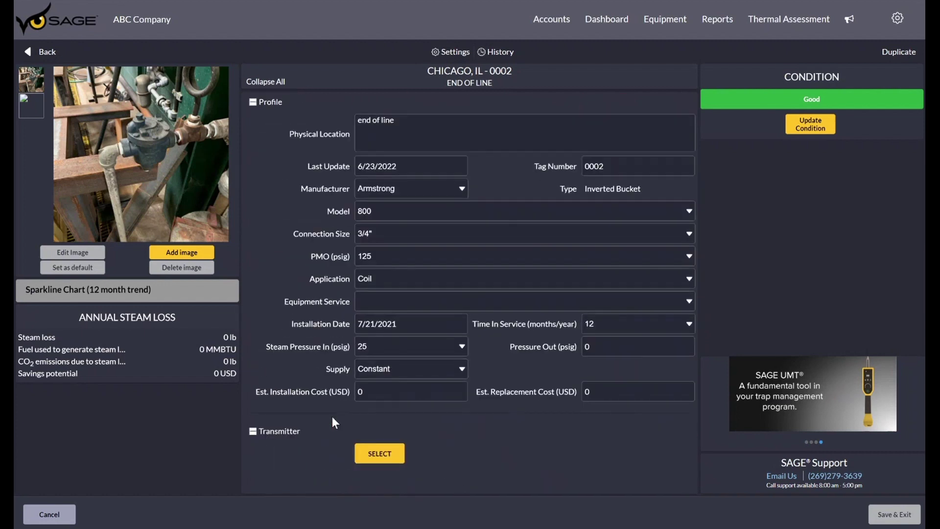
pyautogui.click(502, 53)
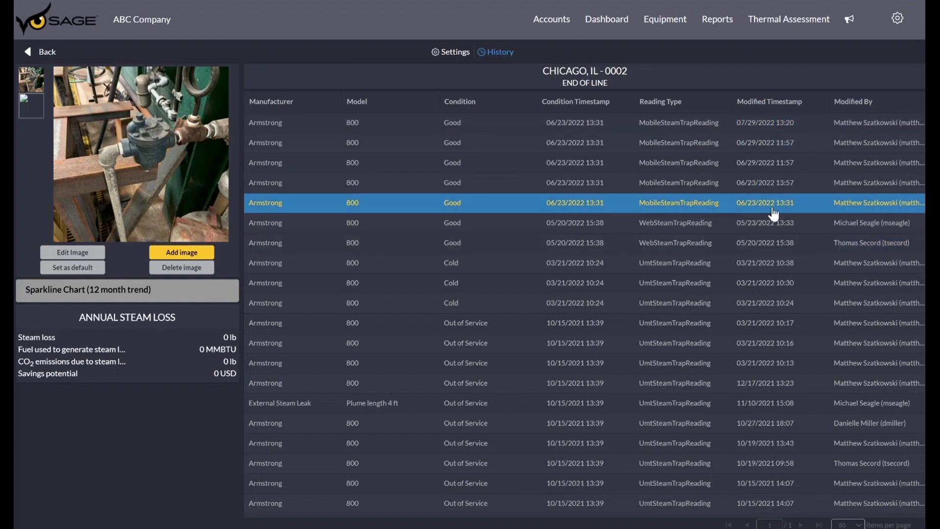
pyautogui.click(389, 204)
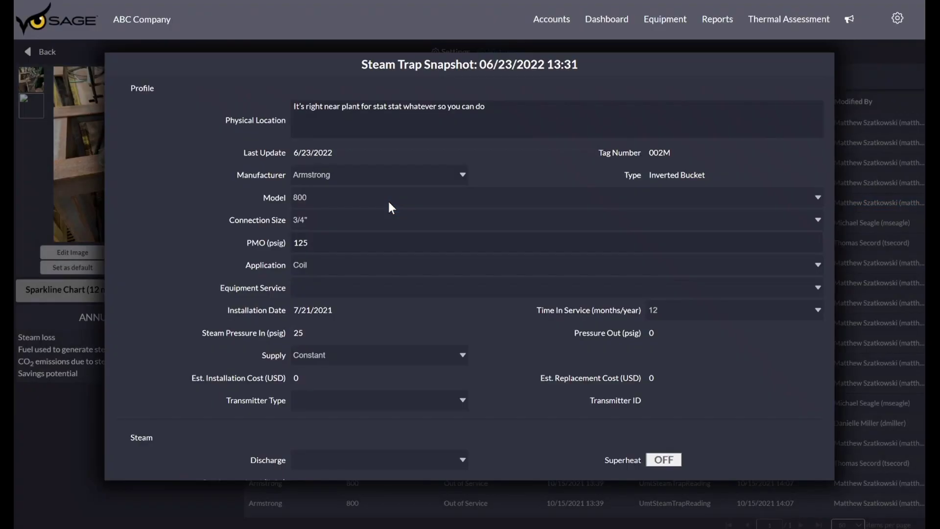
pyautogui.scroll(-4, 504, 295)
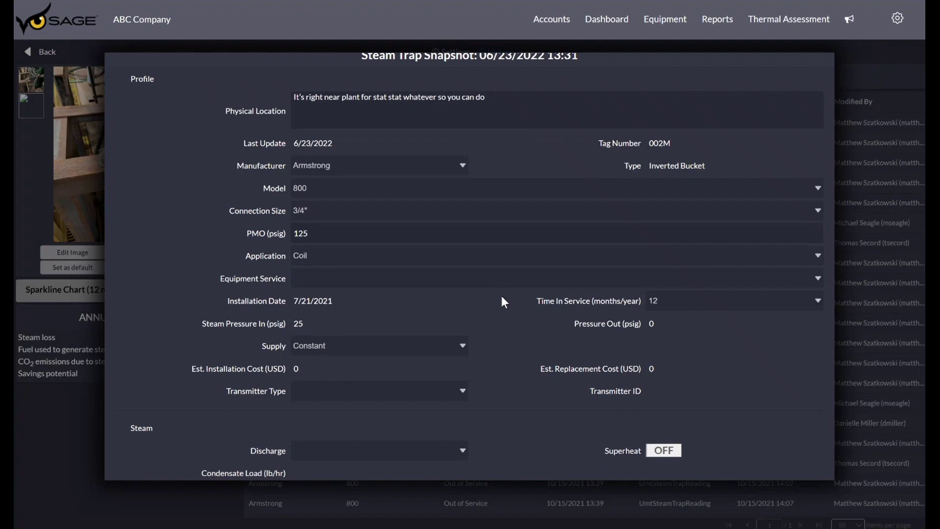
pyautogui.click(876, 251)
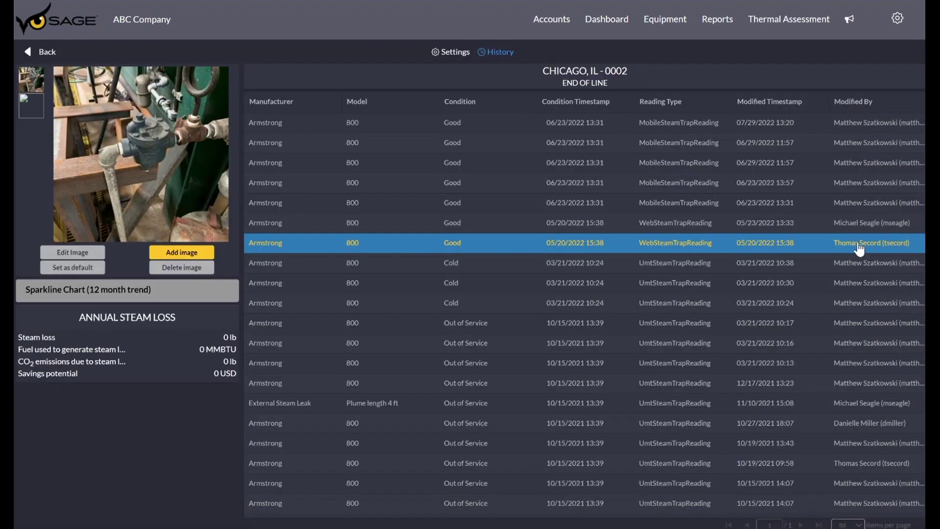
pyautogui.click(460, 58)
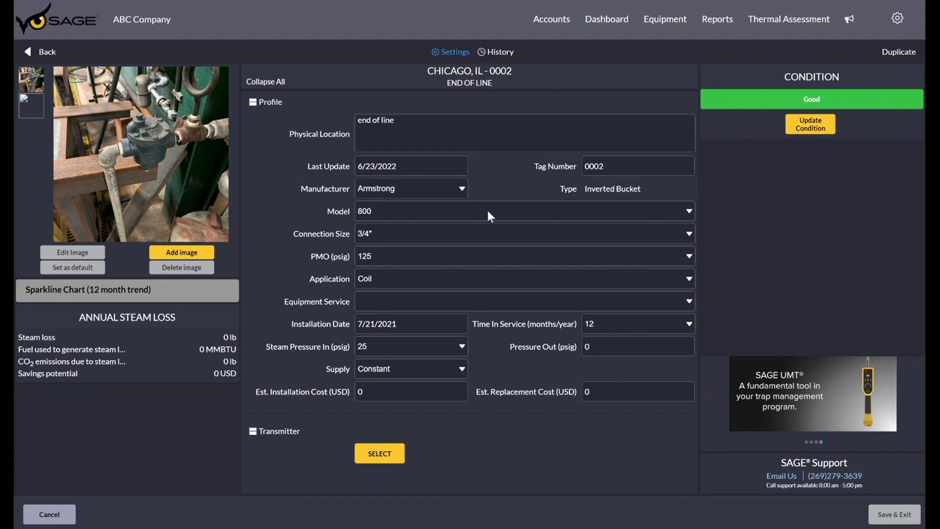
pyautogui.click(808, 125)
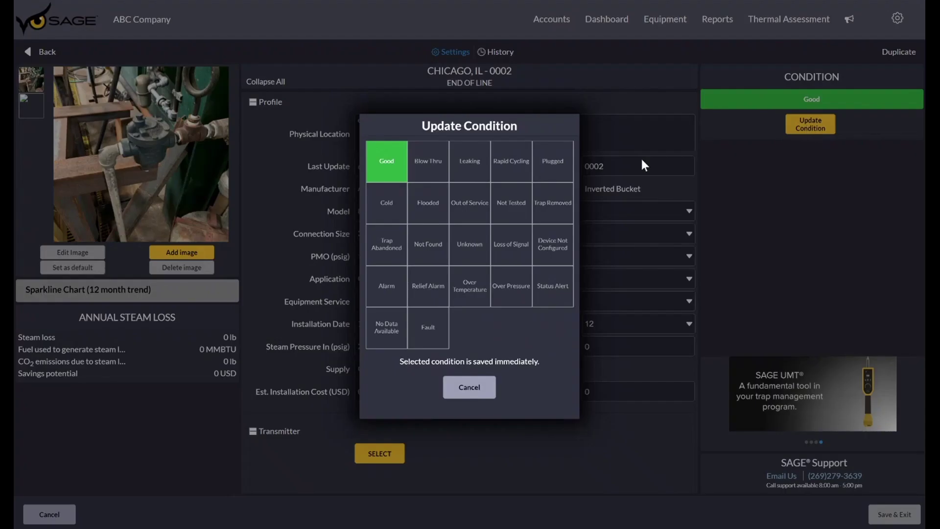
pyautogui.click(381, 163)
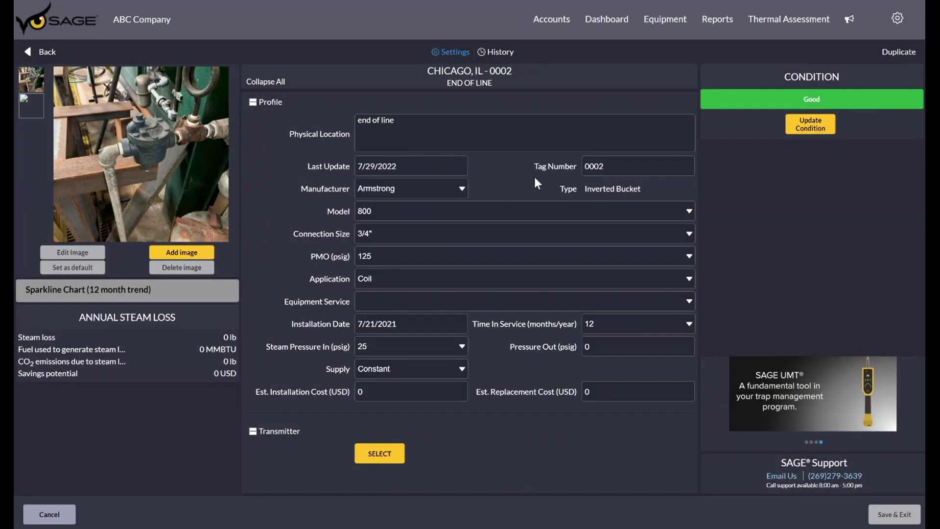
pyautogui.click(503, 55)
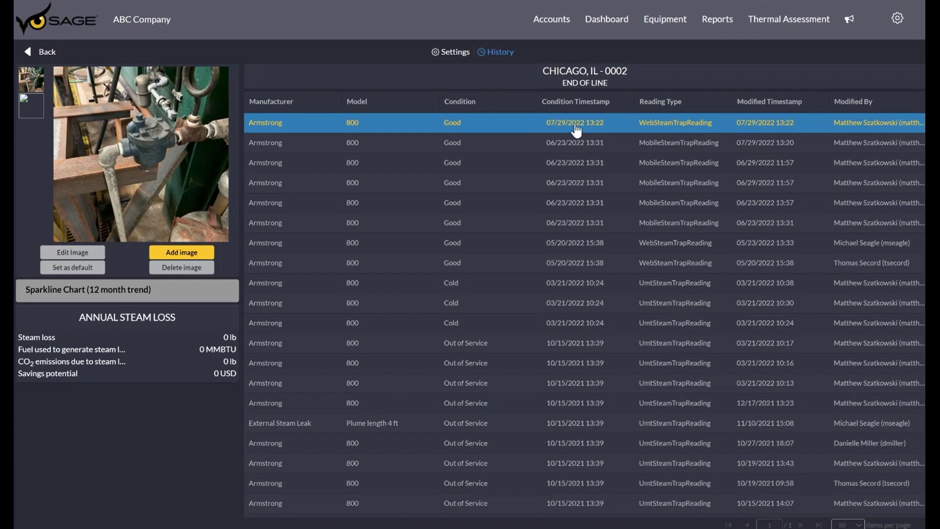
pyautogui.click(460, 56)
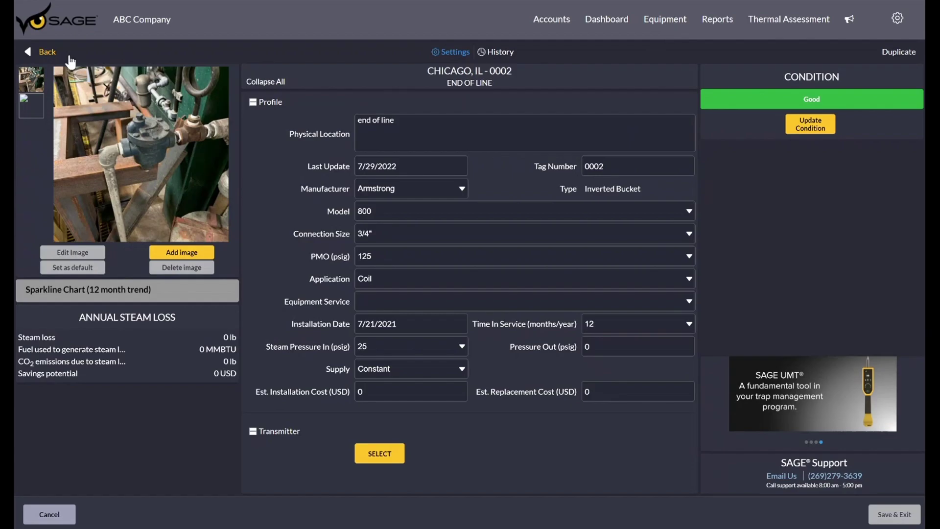
# - Return to the equipment list and generate the Steam Trap Executive Summary as a full-colour, summary-only PDF
pyautogui.click(49, 55)
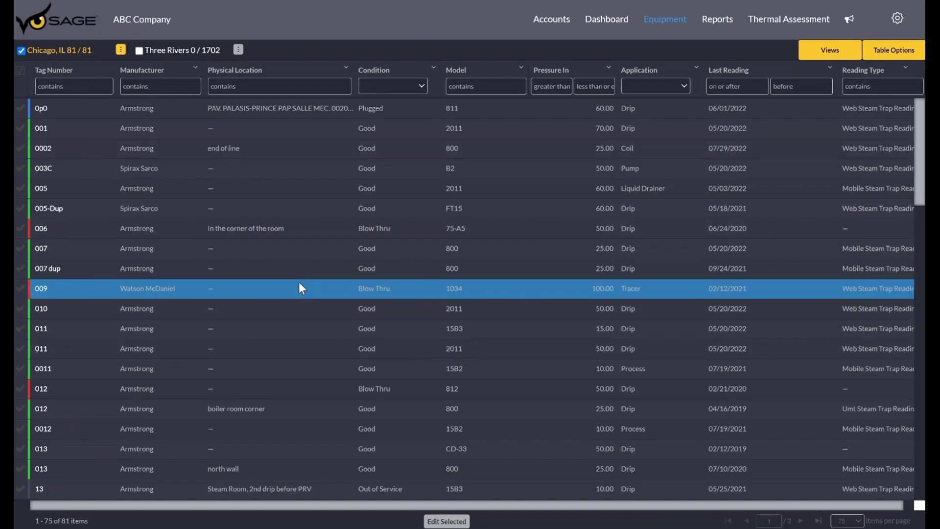
pyautogui.click(716, 26)
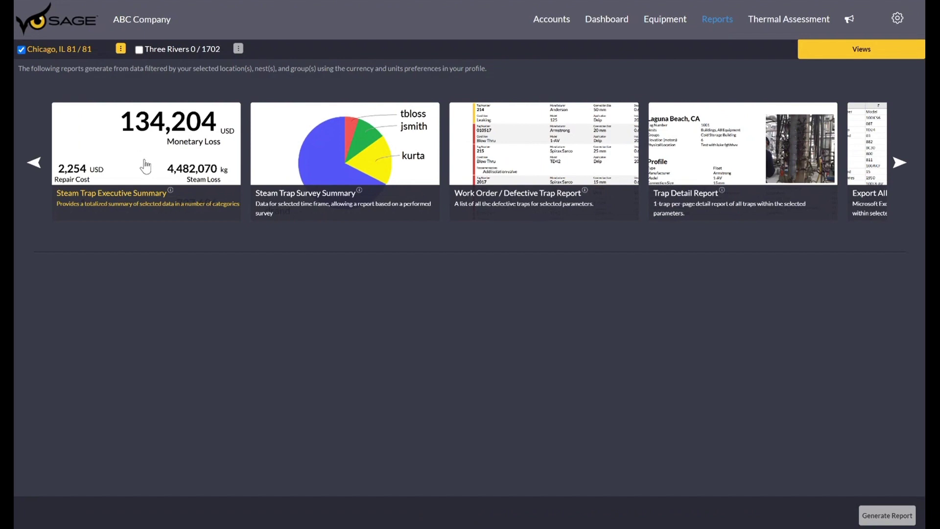
pyautogui.click(164, 161)
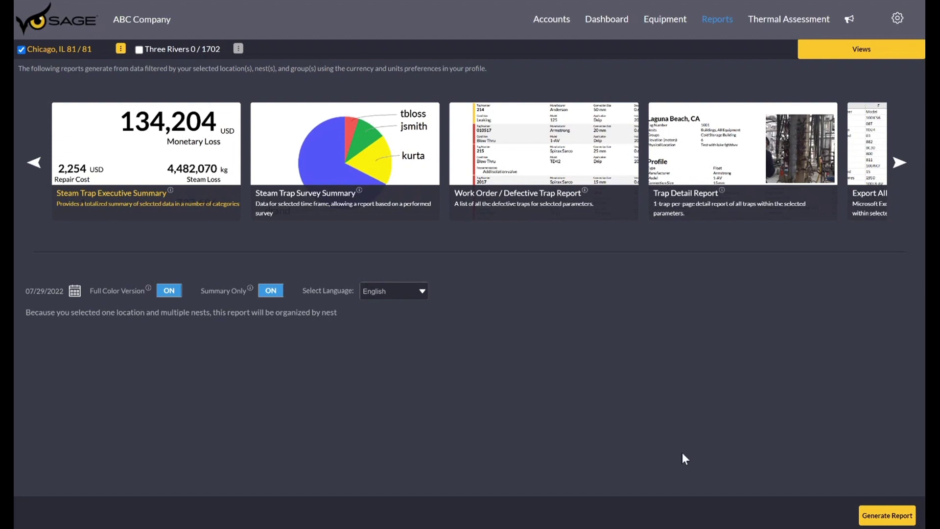
pyautogui.click(904, 517)
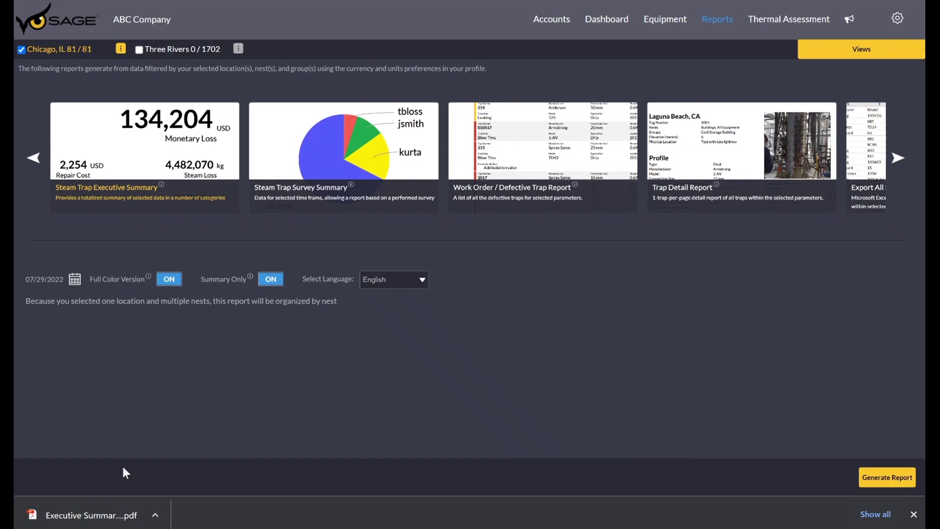
# - Open the Executive Summary PDF and read pages 1–4, through the trap type and condition summaries
pyautogui.click(113, 512)
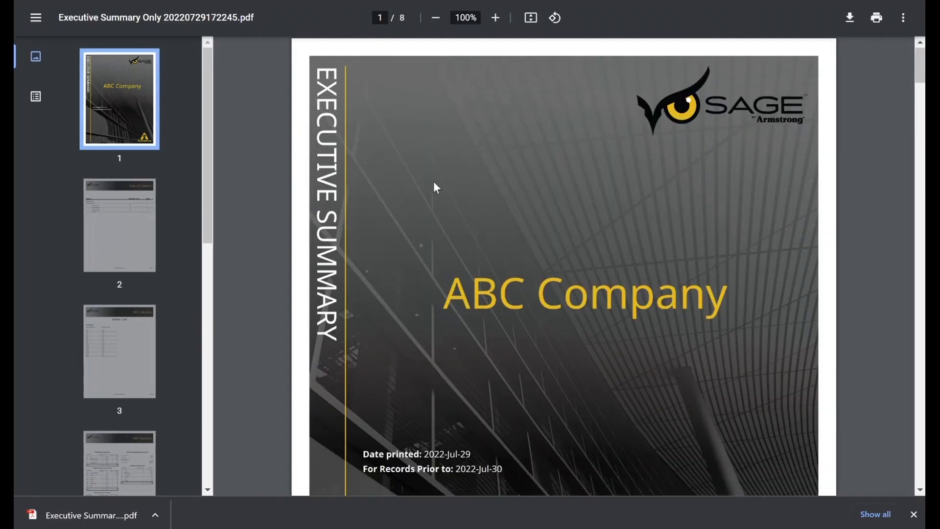
pyautogui.scroll(-3, 433, 181)
pyautogui.scroll(-10, 441, 188)
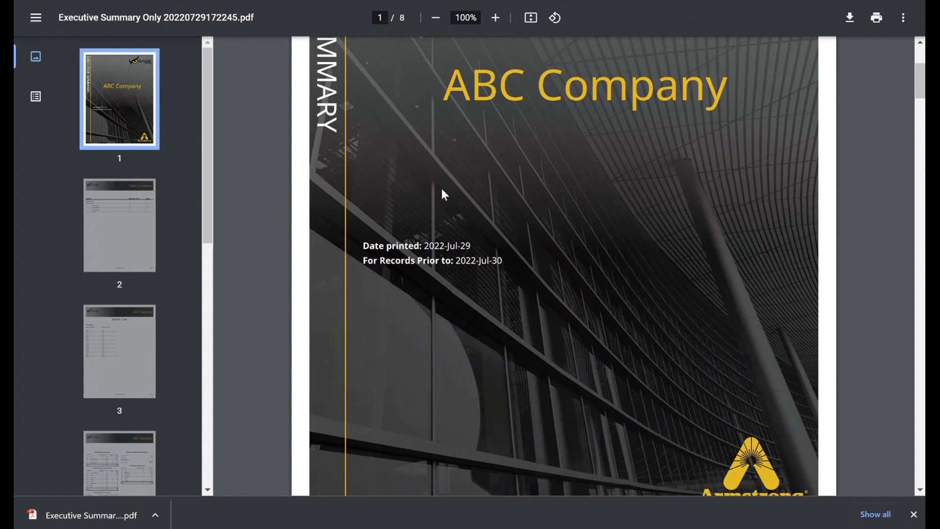
pyautogui.scroll(-6, 444, 188)
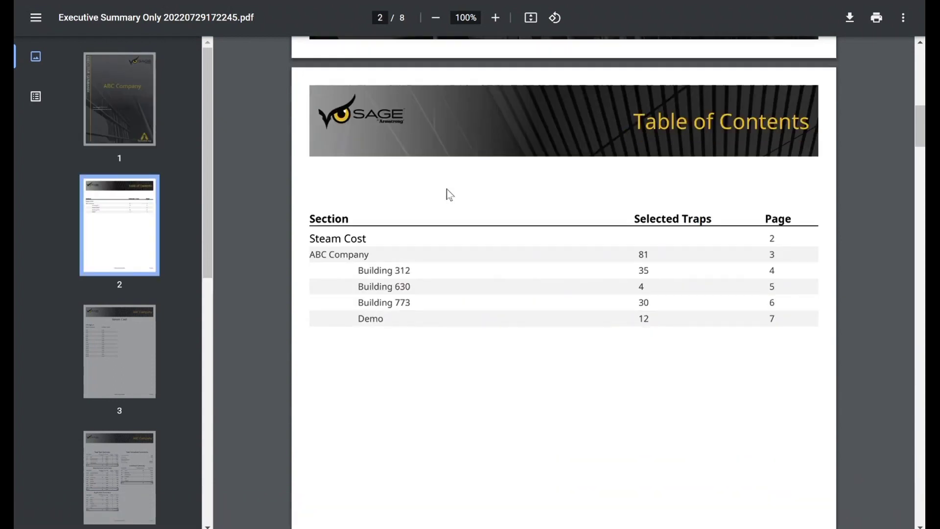
pyautogui.scroll(-10, 453, 192)
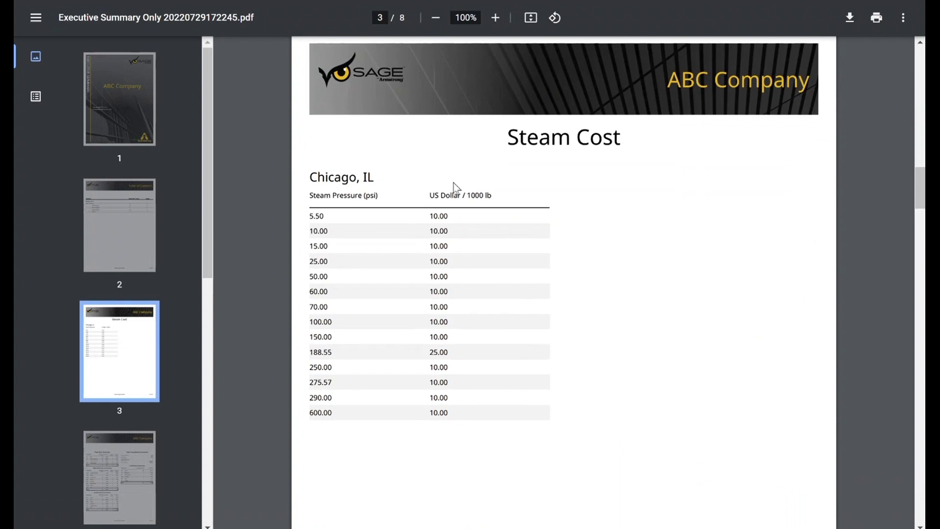
pyautogui.scroll(-2, 454, 183)
pyautogui.scroll(-8, 455, 182)
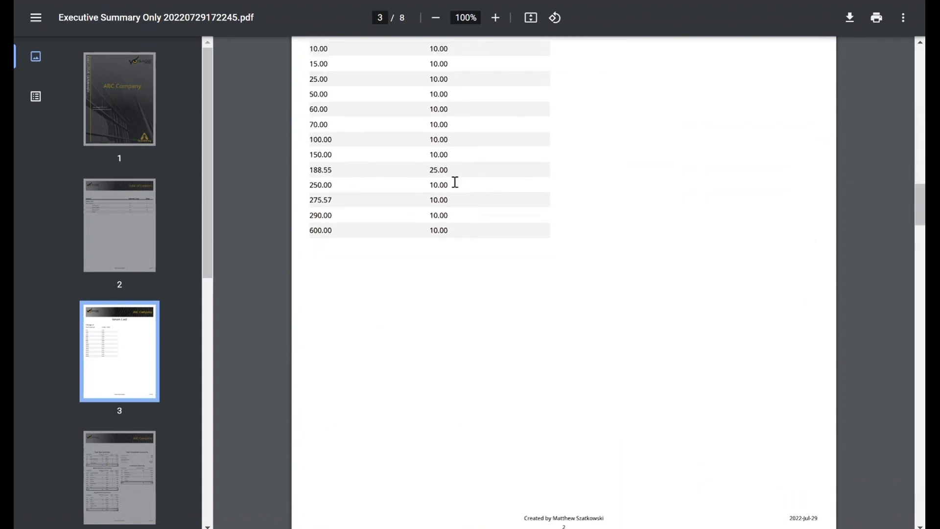
pyautogui.scroll(-2, 454, 180)
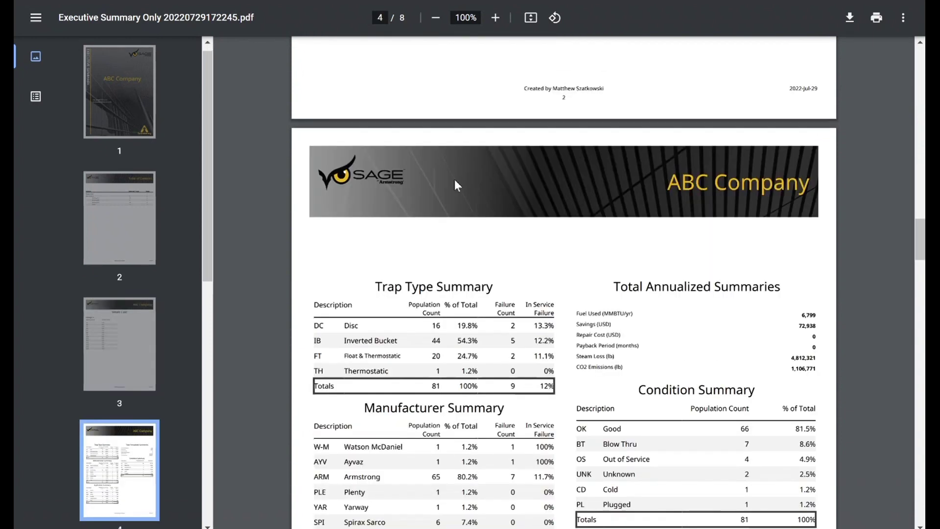
pyautogui.scroll(-2, 457, 178)
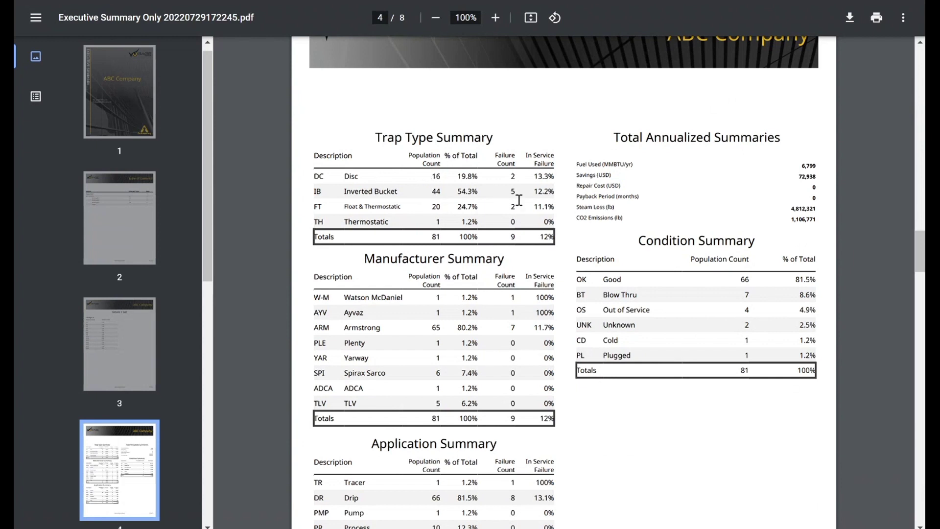
pyautogui.scroll(-2, 502, 223)
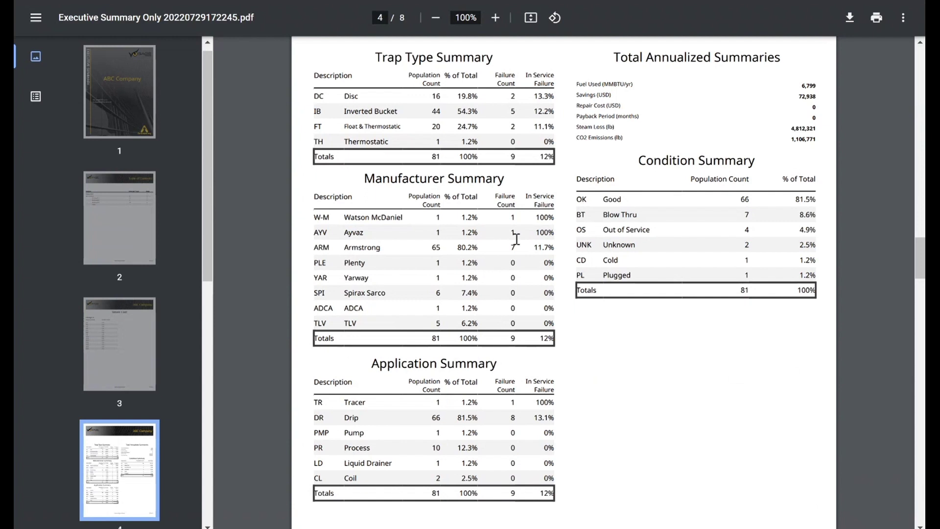
pyautogui.scroll(-1, 637, 191)
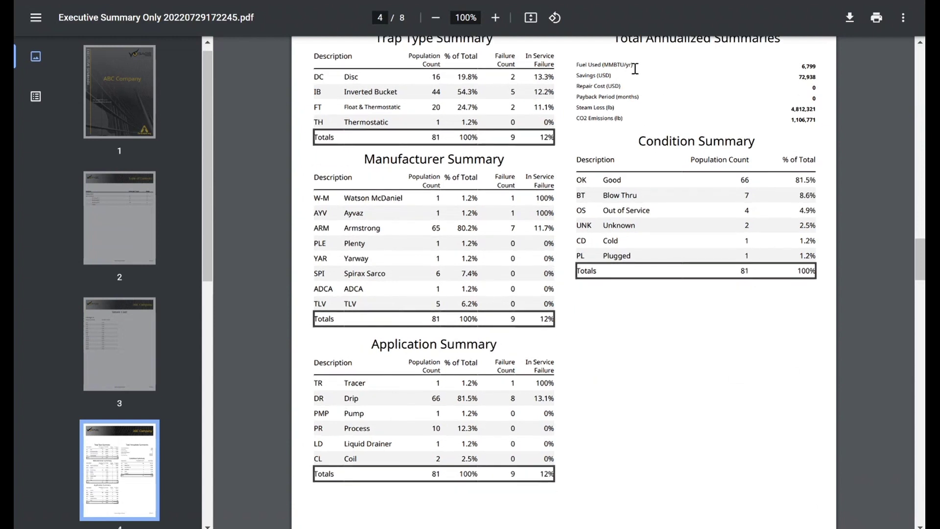
pyautogui.scroll(1, 676, 94)
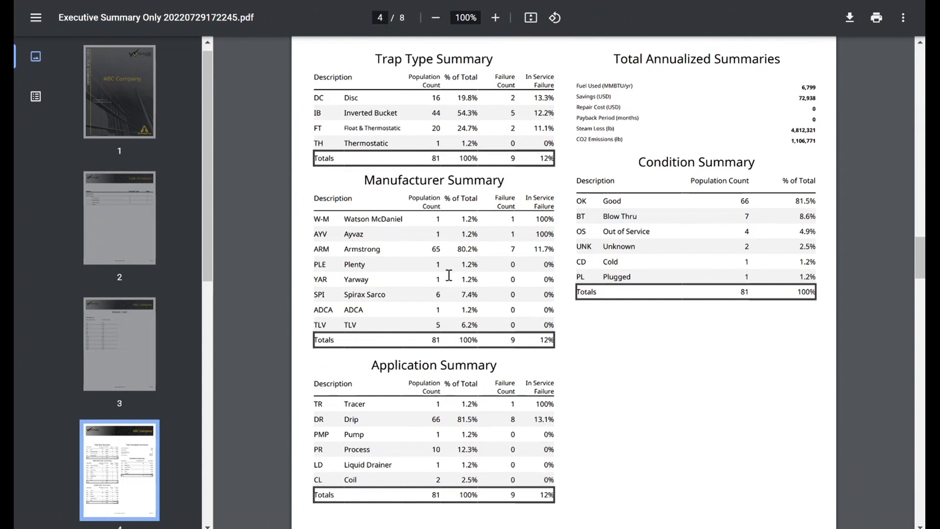
pyautogui.scroll(-6, 446, 284)
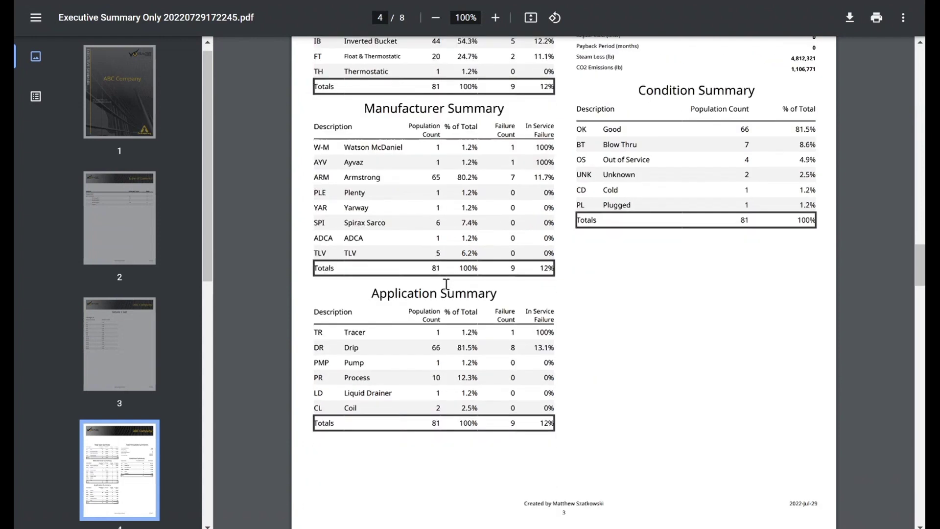
# - Scroll the Executive Summary PDF through the Building 312 and 630 pages (pages 5–6)
pyautogui.scroll(-4, 451, 287)
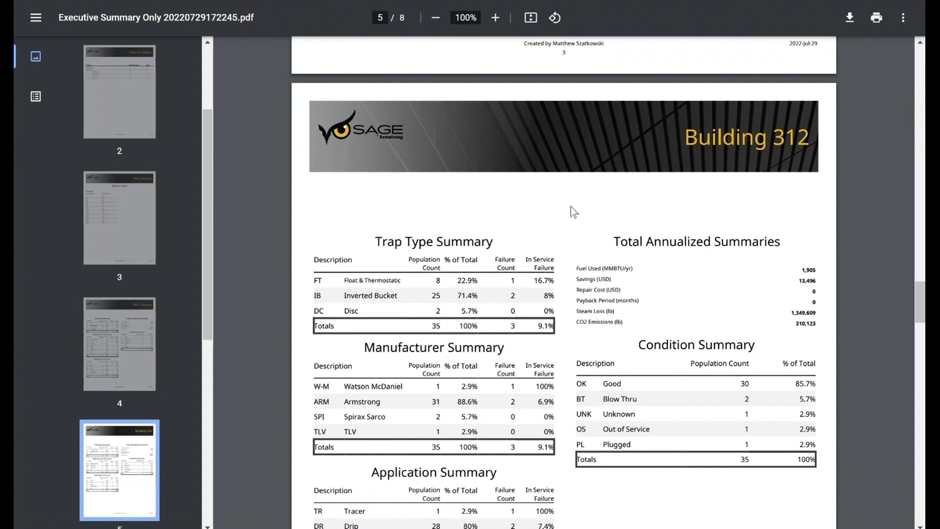
pyautogui.scroll(-1, 431, 271)
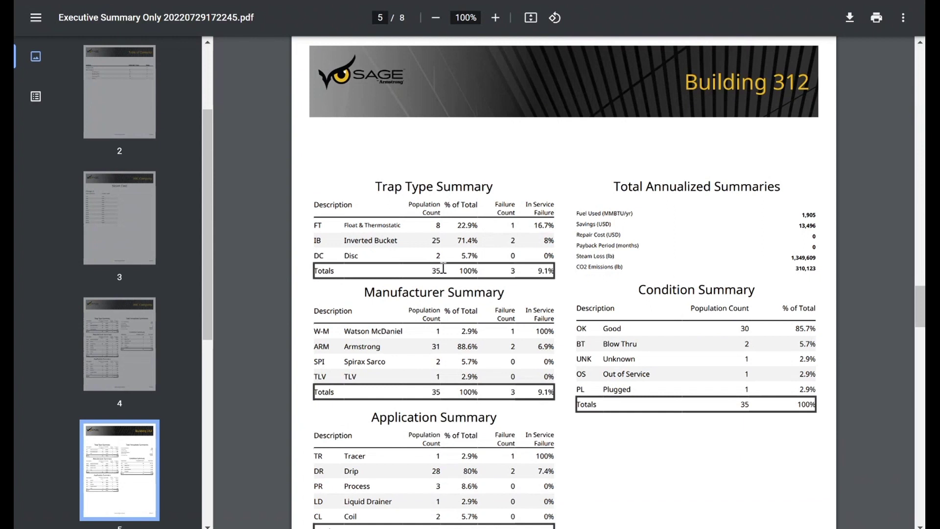
pyautogui.scroll(-1, 441, 270)
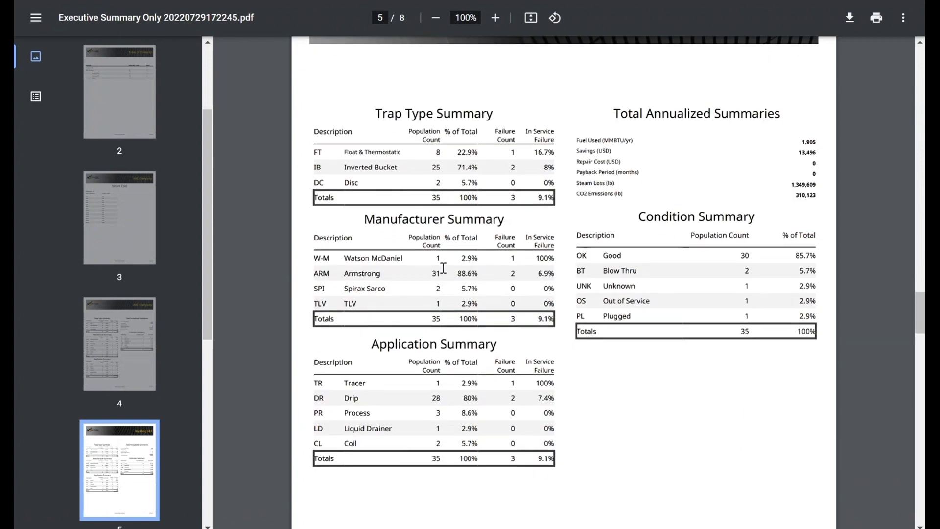
pyautogui.scroll(-4, 471, 263)
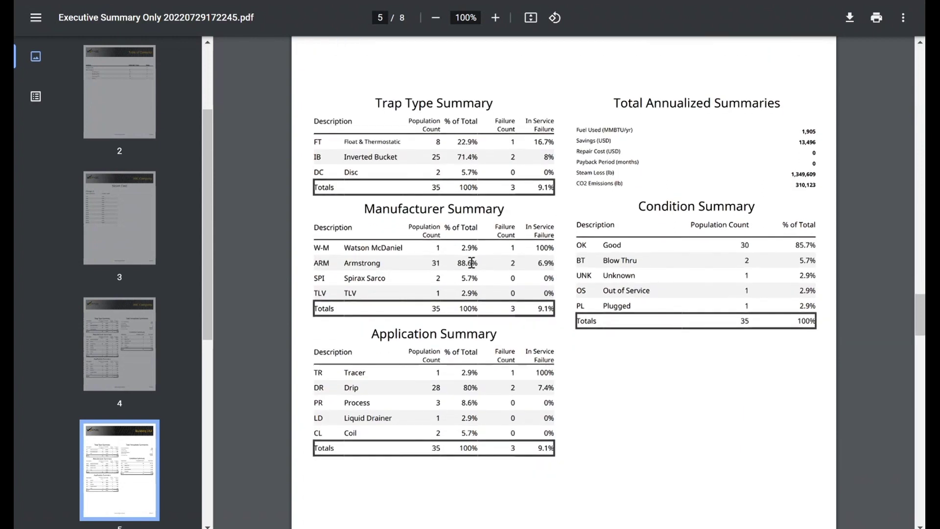
pyautogui.scroll(-3, 471, 261)
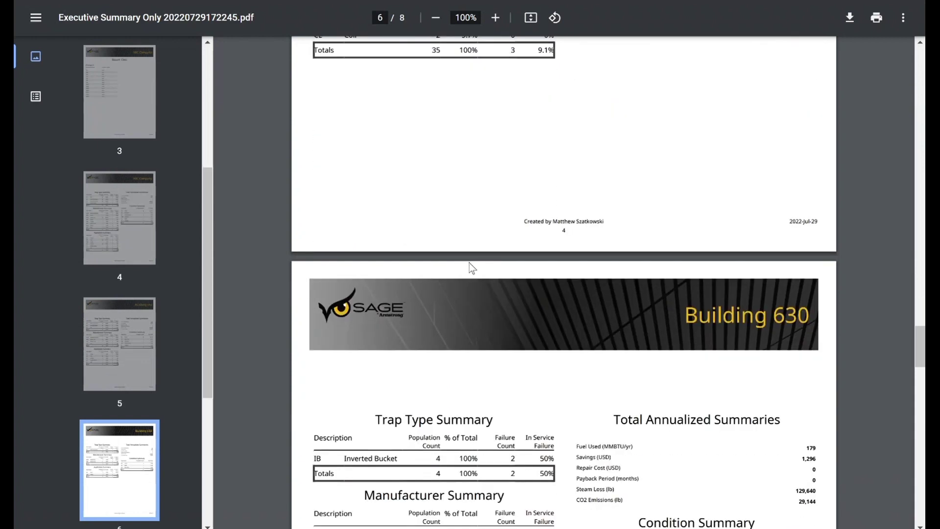
pyautogui.scroll(-1, 469, 263)
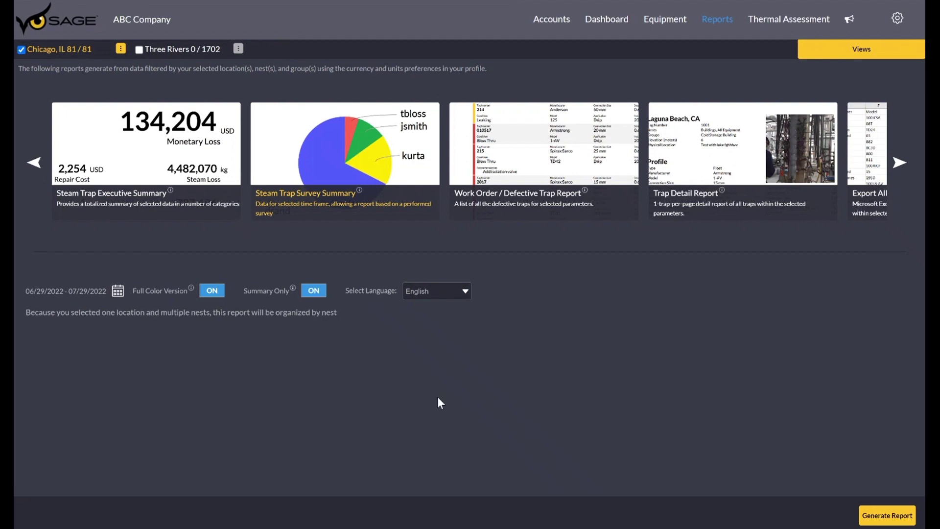
# - Generate the Survey Summary PDF, read through to page 4, then close it with Ctrl+W
pyautogui.click(886, 516)
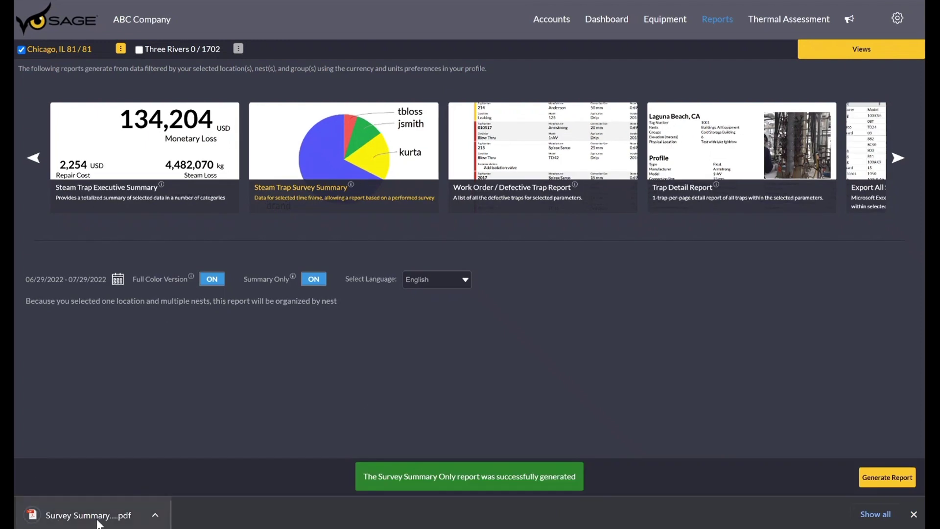
pyautogui.click(97, 520)
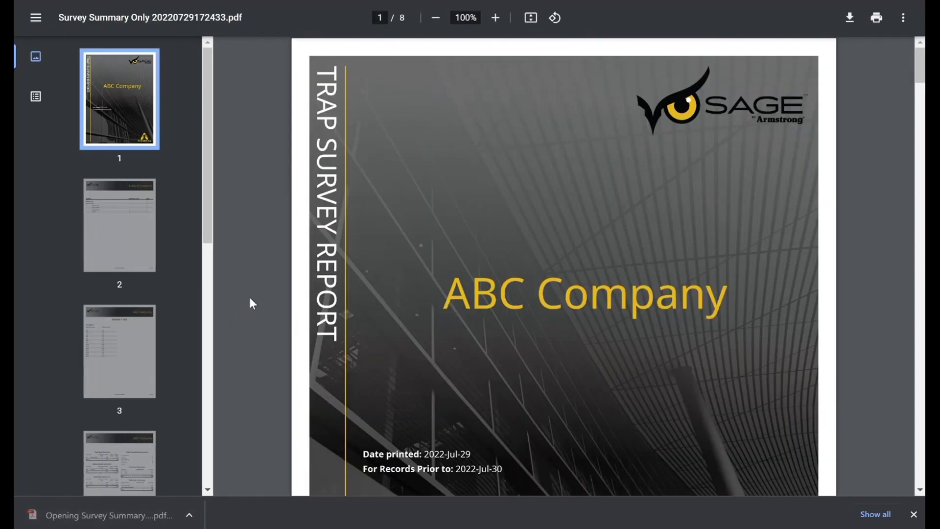
pyautogui.scroll(-7, 424, 279)
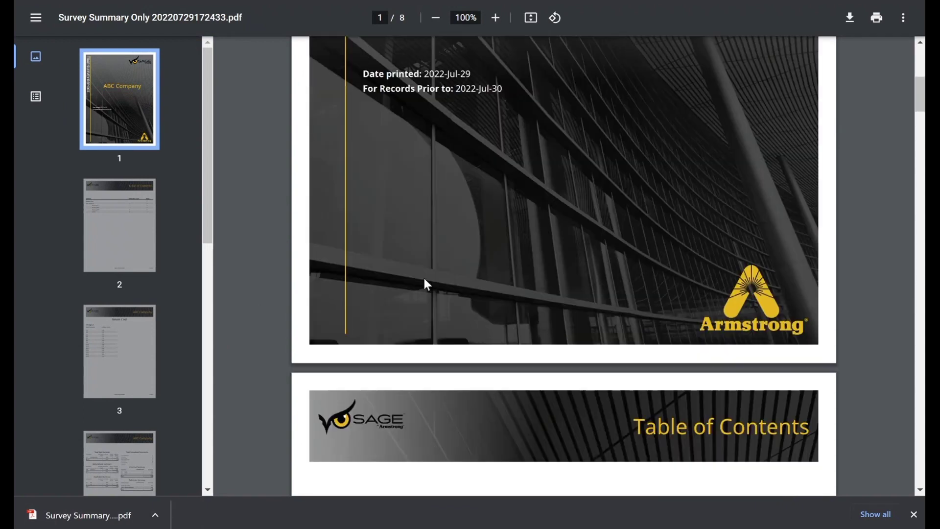
pyautogui.scroll(-6, 425, 283)
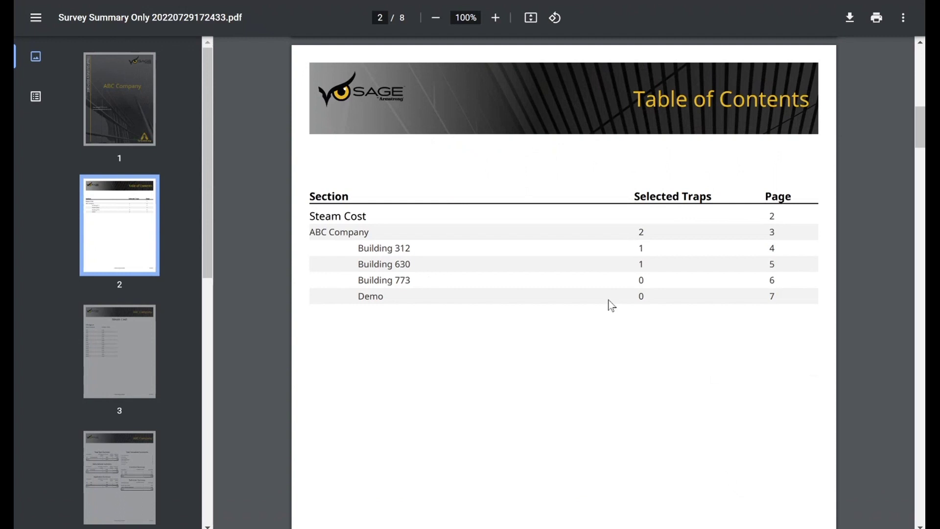
pyautogui.scroll(-10, 611, 304)
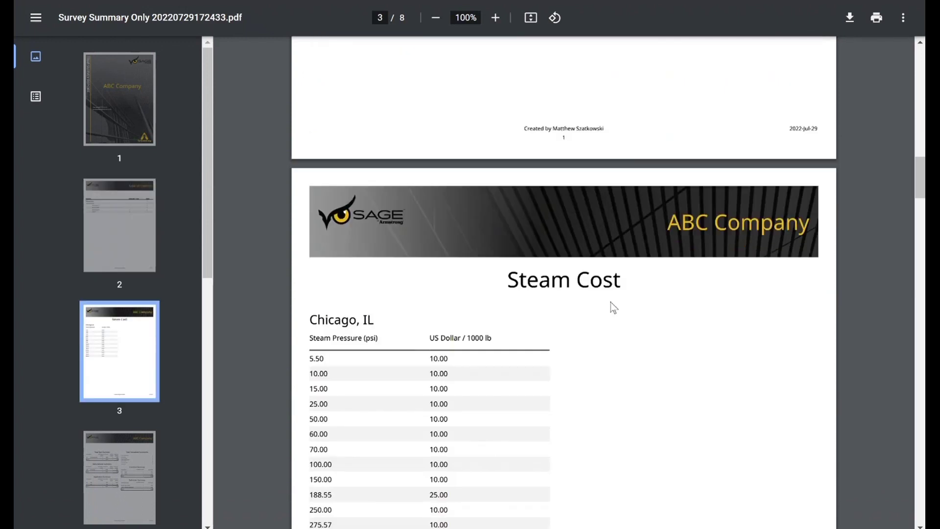
pyautogui.scroll(-8, 611, 302)
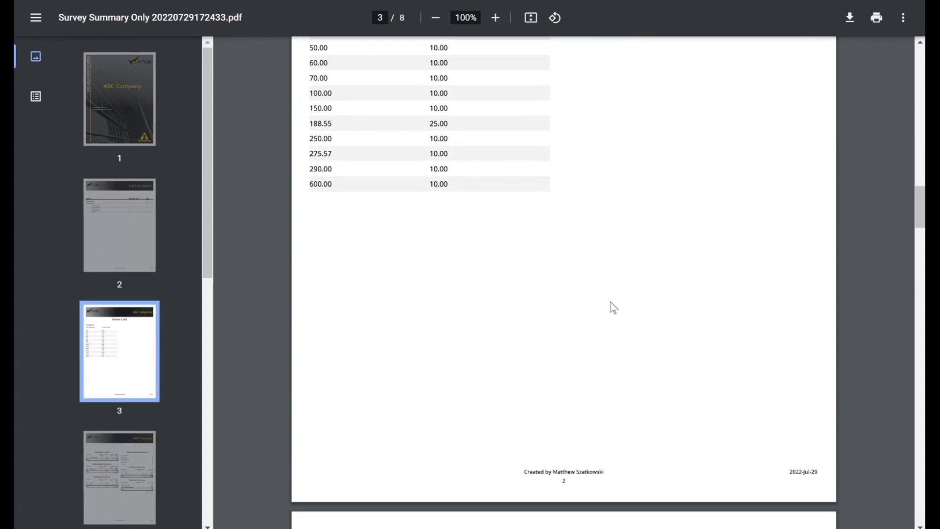
pyautogui.scroll(-10, 610, 302)
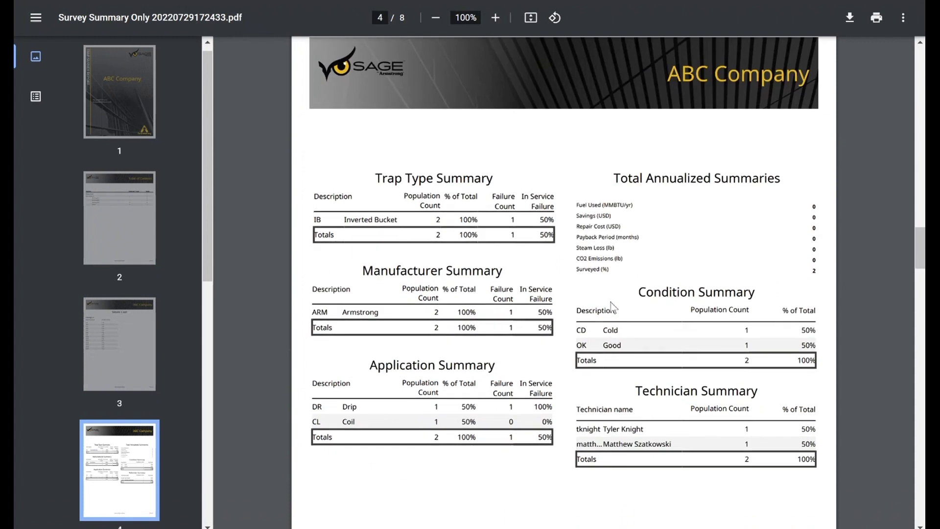
pyautogui.scroll(-1, 610, 302)
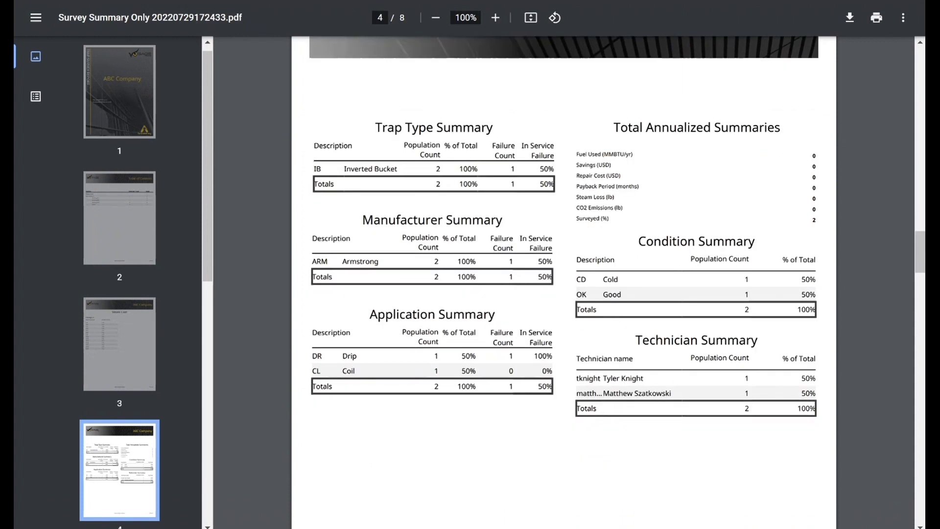
pyautogui.hotkey('ctrl', 'w')
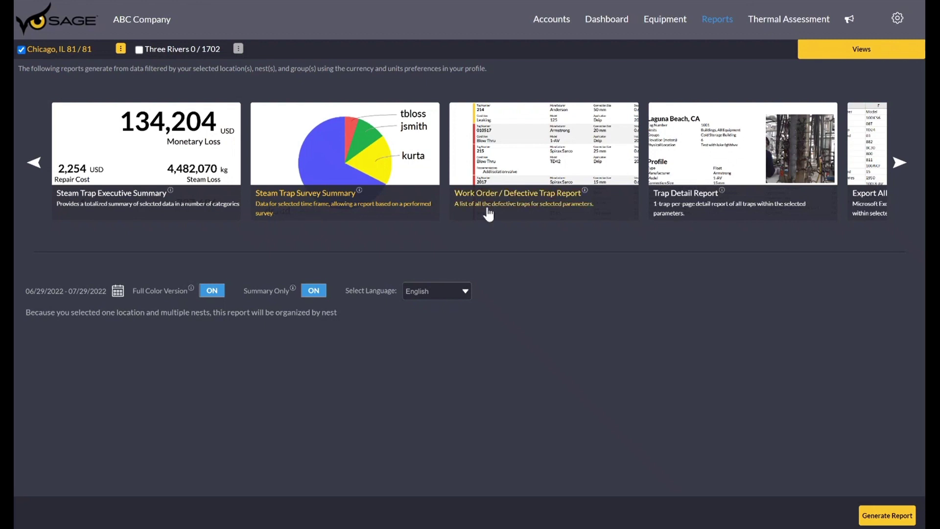
# - Choose the Work Order / Defective Trap Report, leave its dates unchanged, and turn Include Defective Valve Traps ON
pyautogui.click(540, 210)
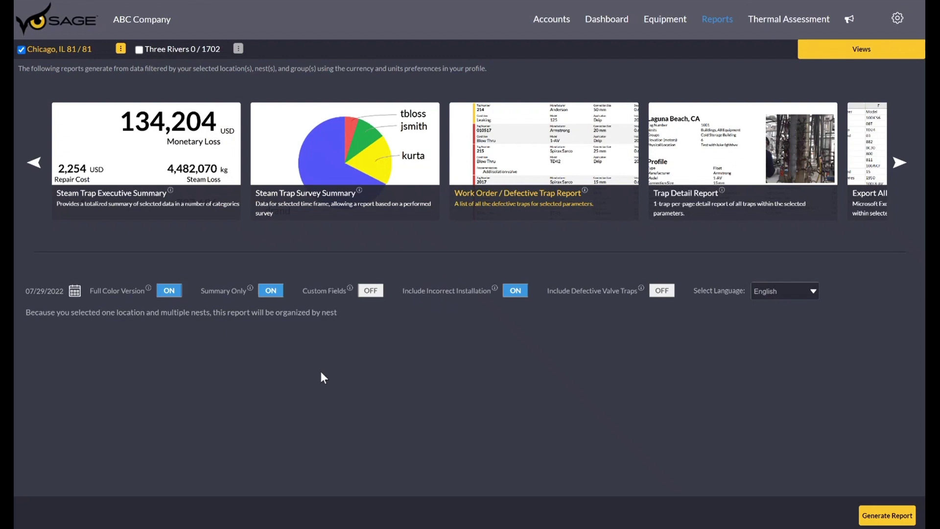
pyautogui.click(73, 296)
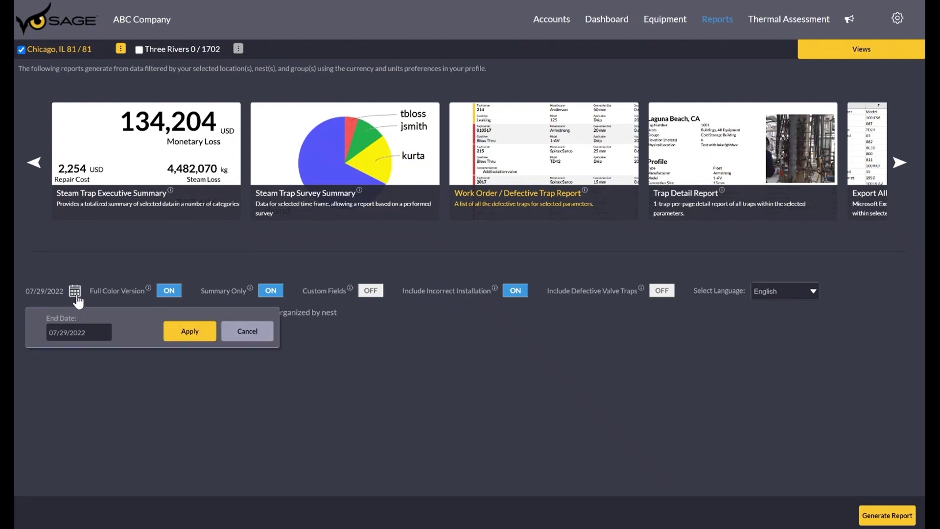
pyautogui.click(247, 336)
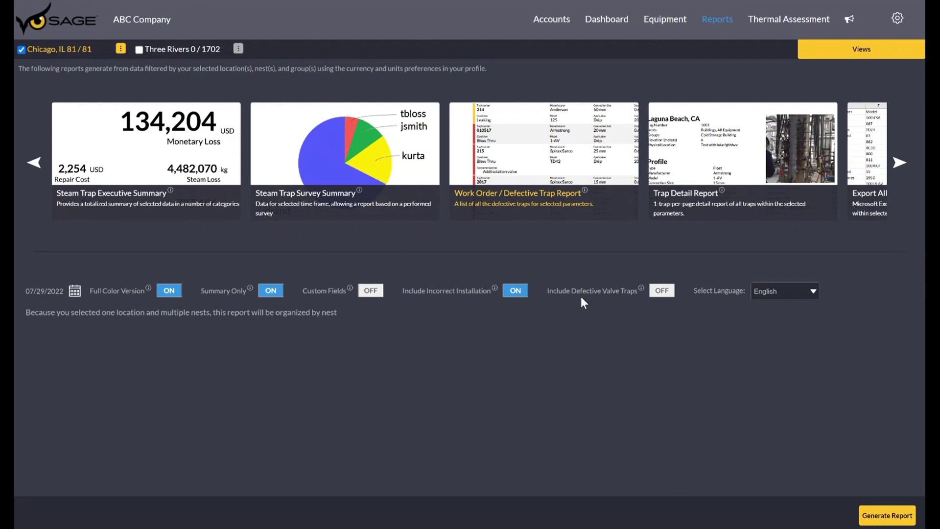
pyautogui.click(662, 291)
# - Generate the Work Order report and scroll through its opening pages
pyautogui.click(908, 515)
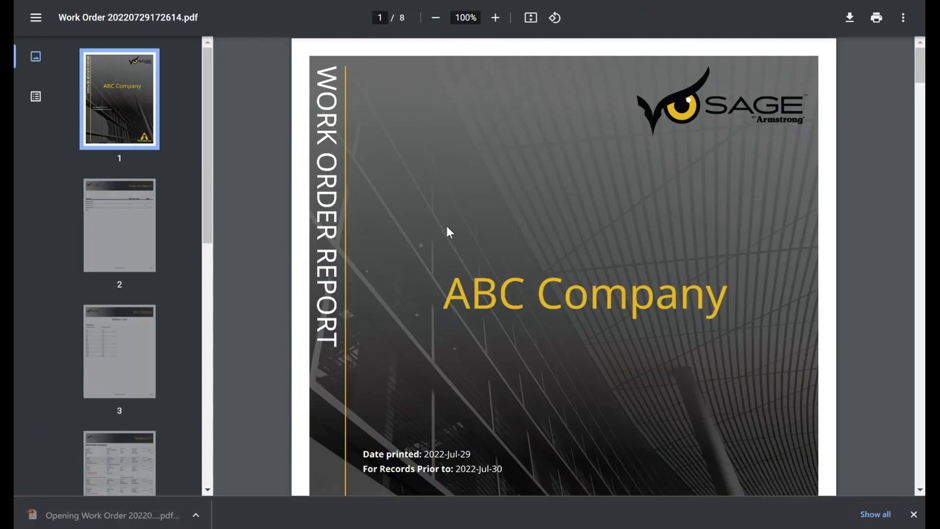
pyautogui.scroll(-8, 447, 227)
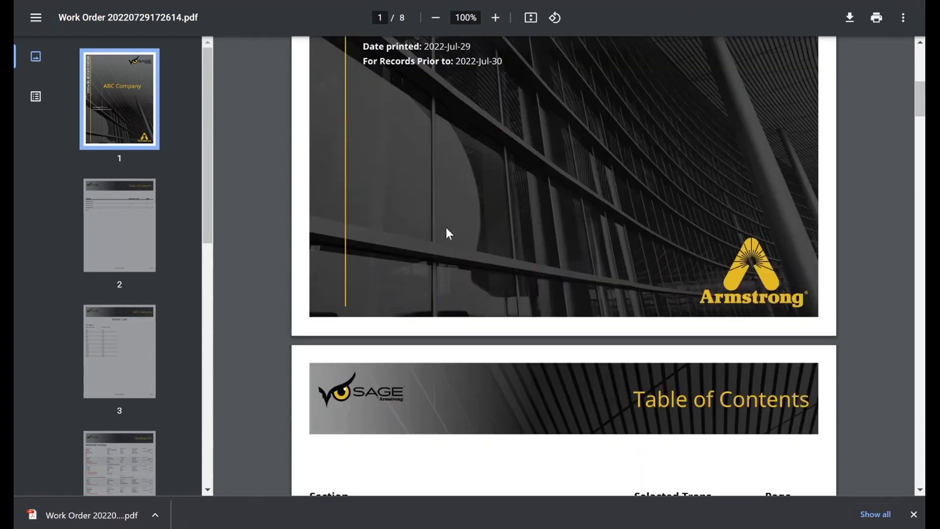
pyautogui.scroll(-7, 447, 231)
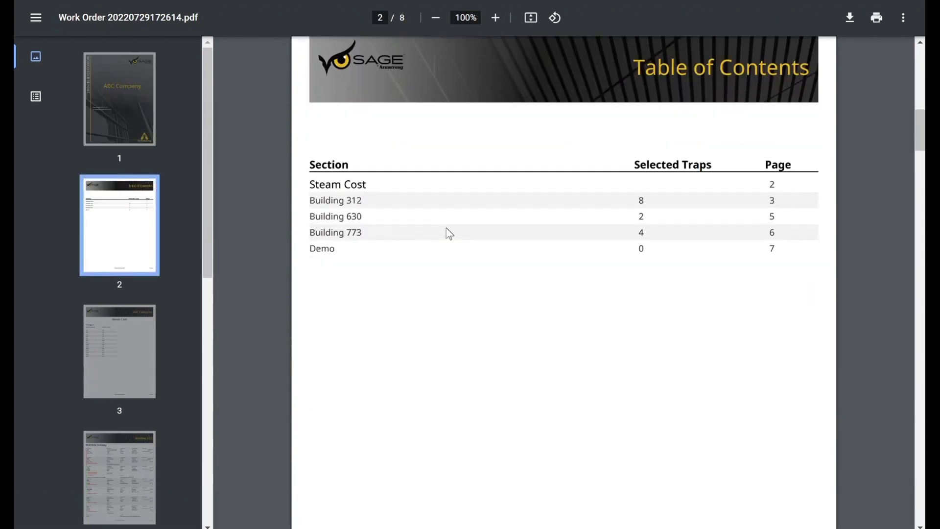
pyautogui.scroll(-4, 450, 233)
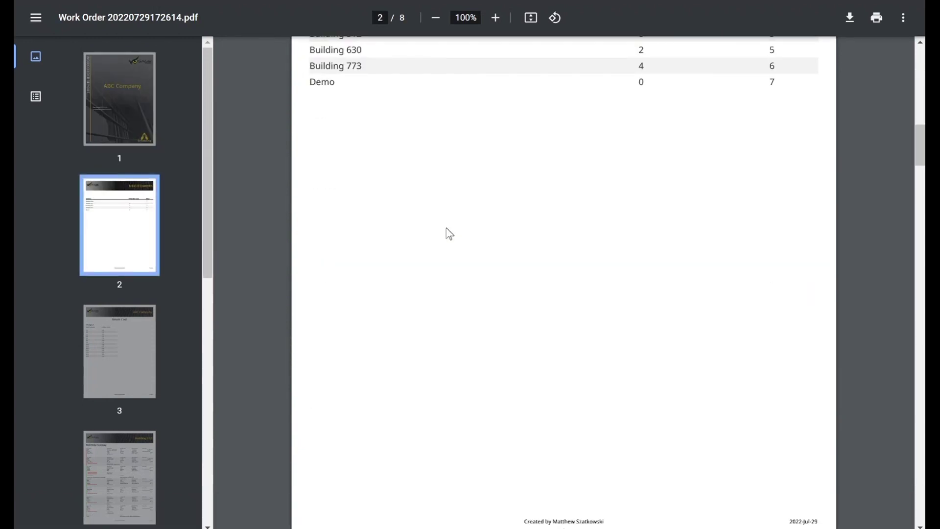
pyautogui.scroll(-5, 450, 234)
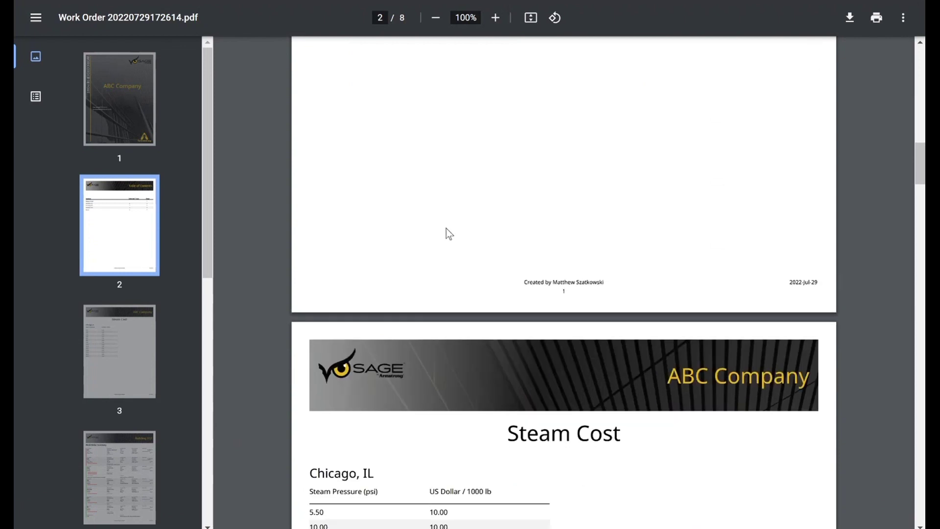
pyautogui.scroll(-10, 446, 230)
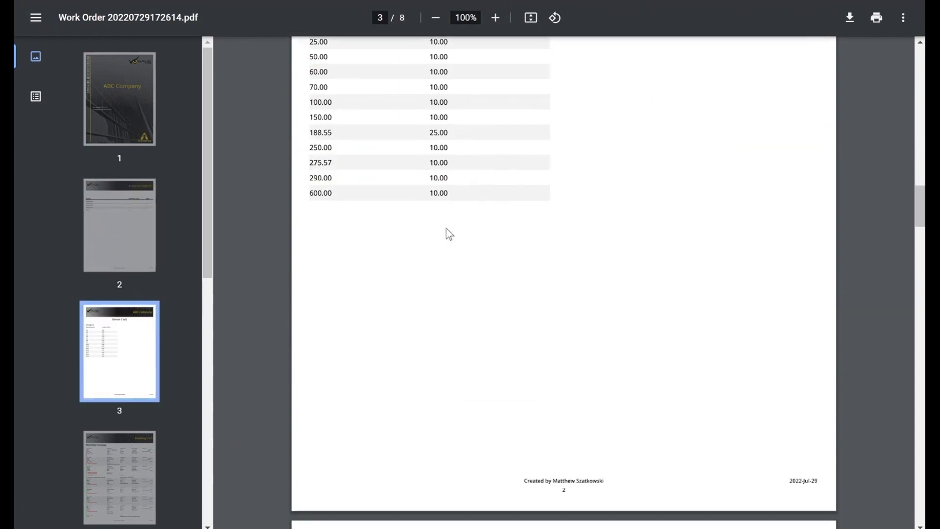
pyautogui.scroll(-7, 446, 228)
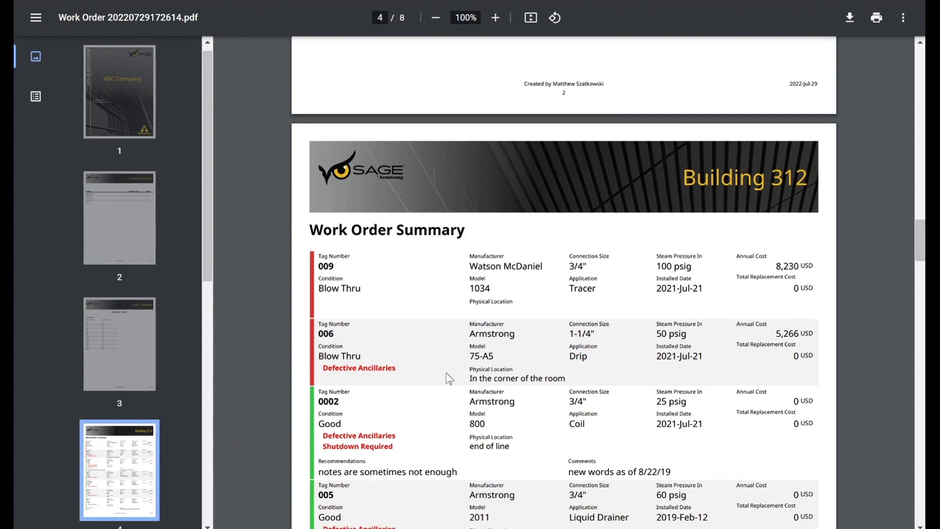
# - Scroll on to the Building 312 Work Order Summary pages, then close the PDF
pyautogui.scroll(-4, 447, 378)
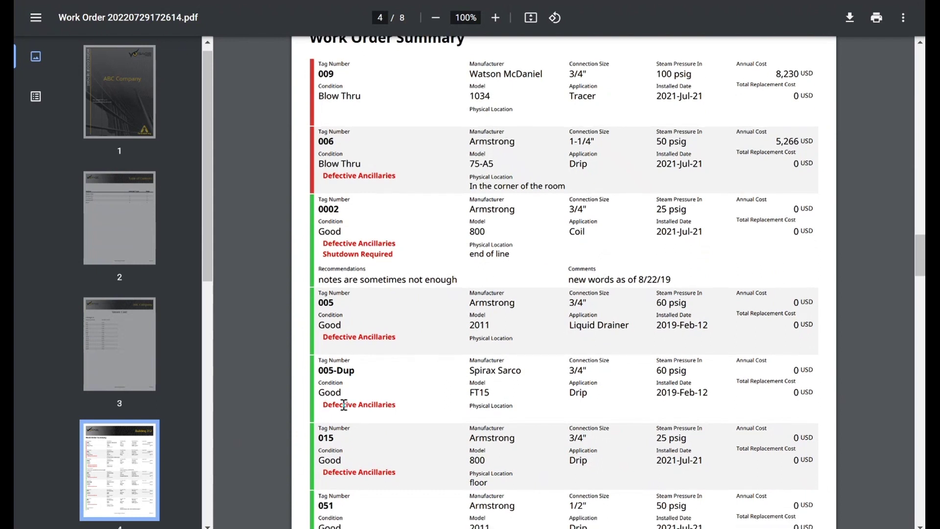
pyautogui.scroll(-2, 386, 408)
pyautogui.scroll(-2, 386, 409)
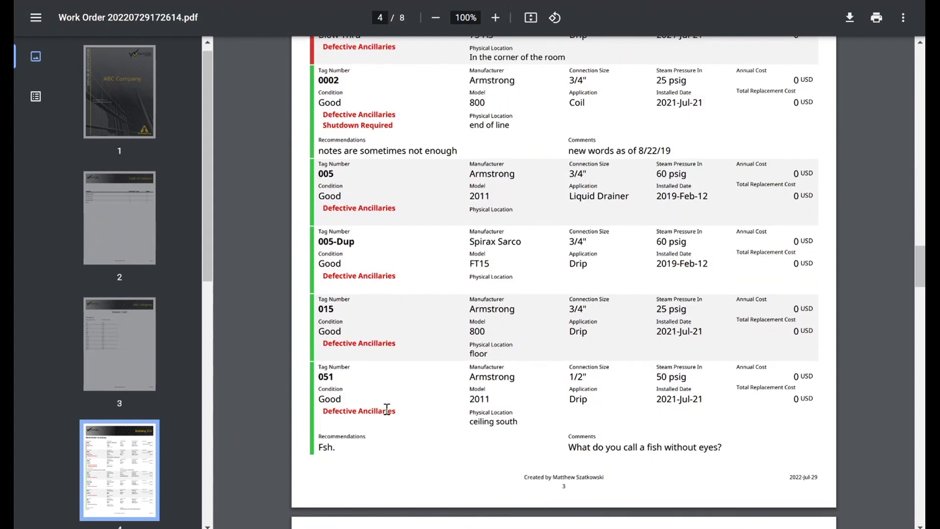
pyautogui.scroll(-3, 387, 409)
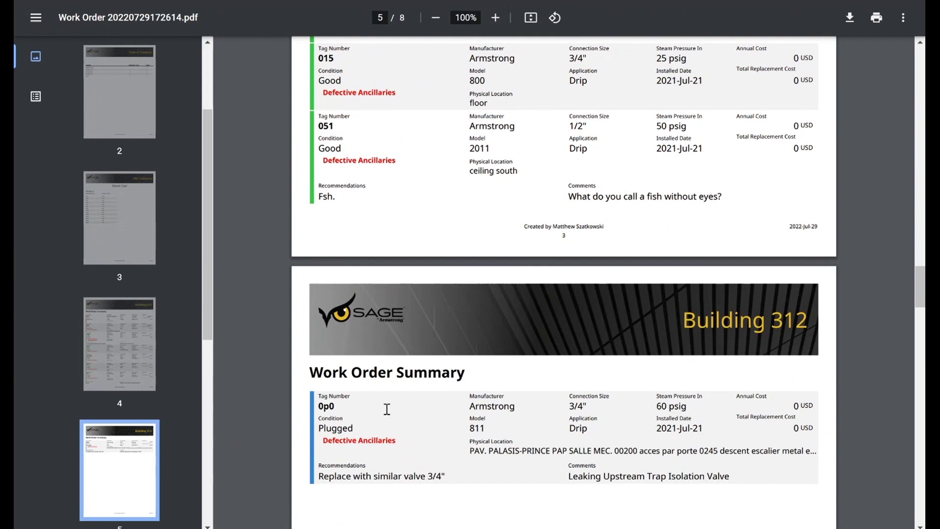
pyautogui.scroll(20, 387, 409)
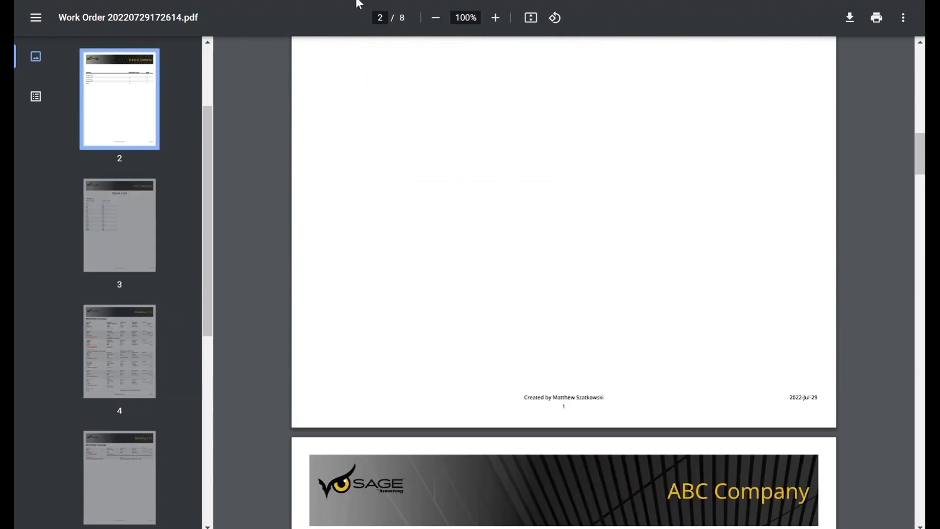
pyautogui.hotkey('ctrl', 'w')
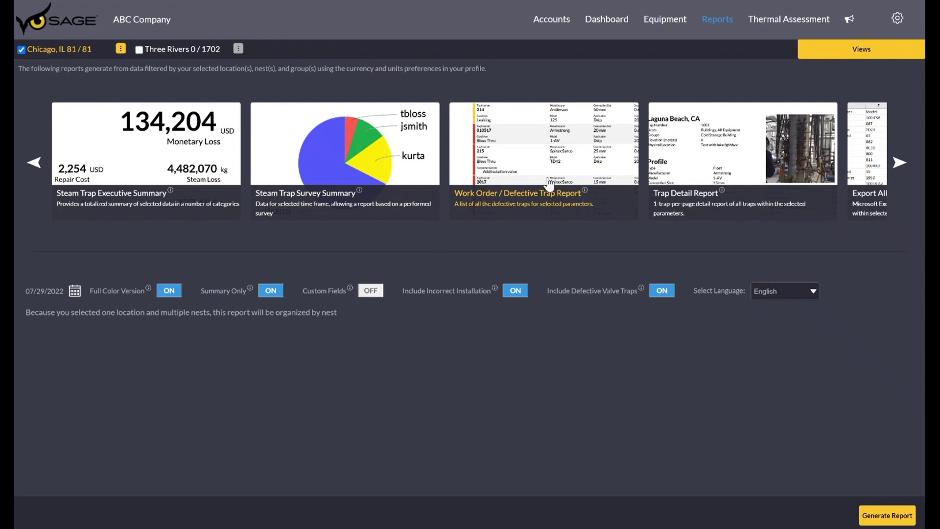
# - With Custom Fields on and Summary Only off, generate the Trap Detail Report for Chicago, IL
pyautogui.click(372, 293)
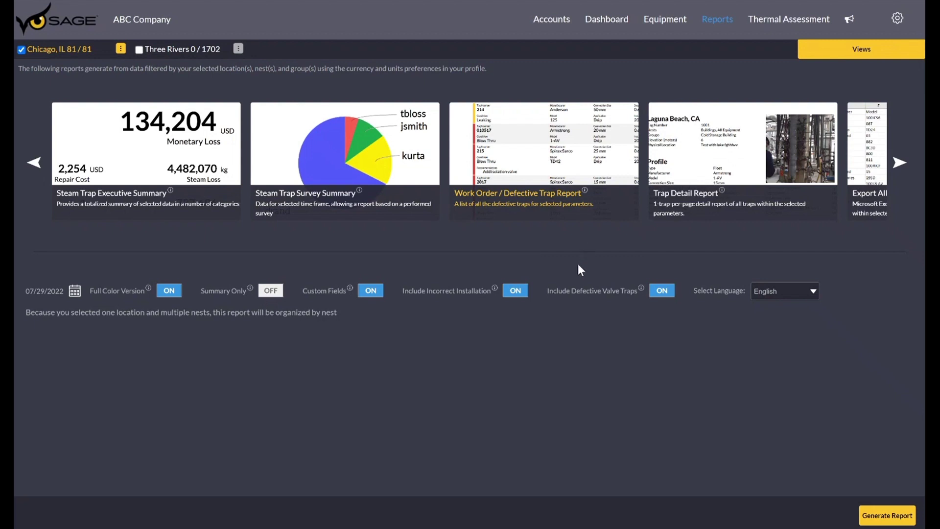
pyautogui.click(717, 170)
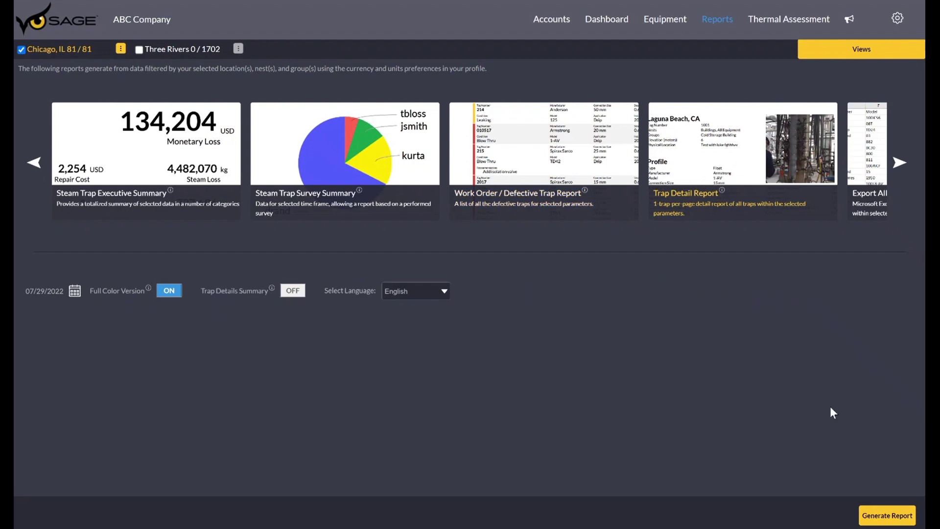
pyautogui.click(887, 515)
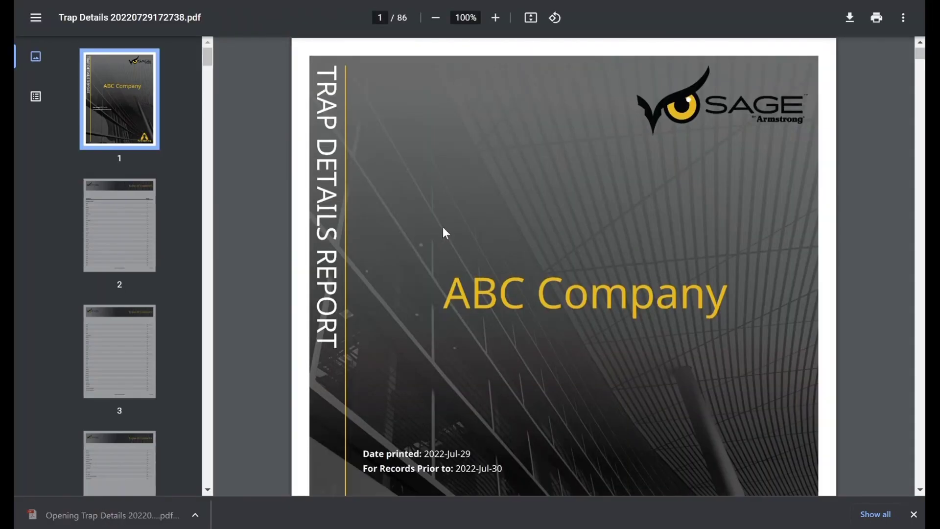
# - Scroll the Trap Details PDF from the Table of Contents past Steam Cost to trap 0002
pyautogui.scroll(-3, 442, 227)
pyautogui.scroll(-8, 448, 227)
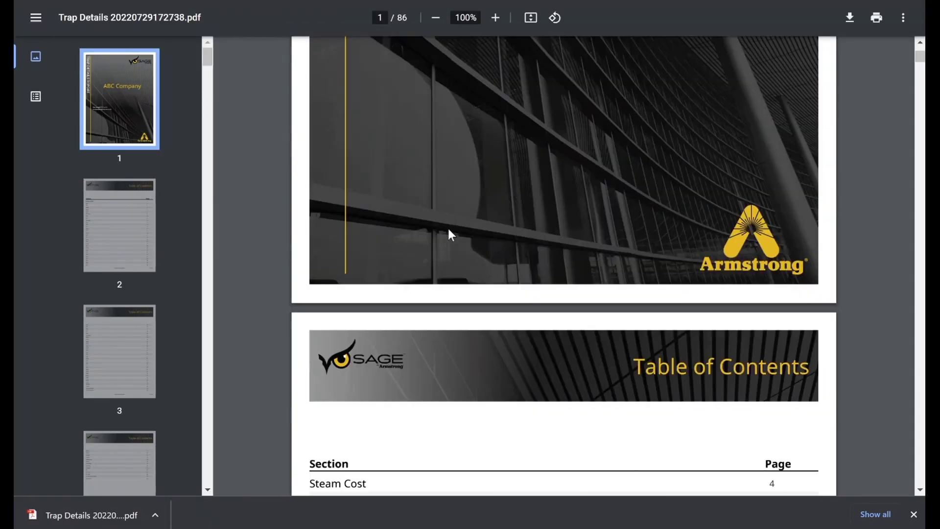
pyautogui.scroll(-7, 451, 235)
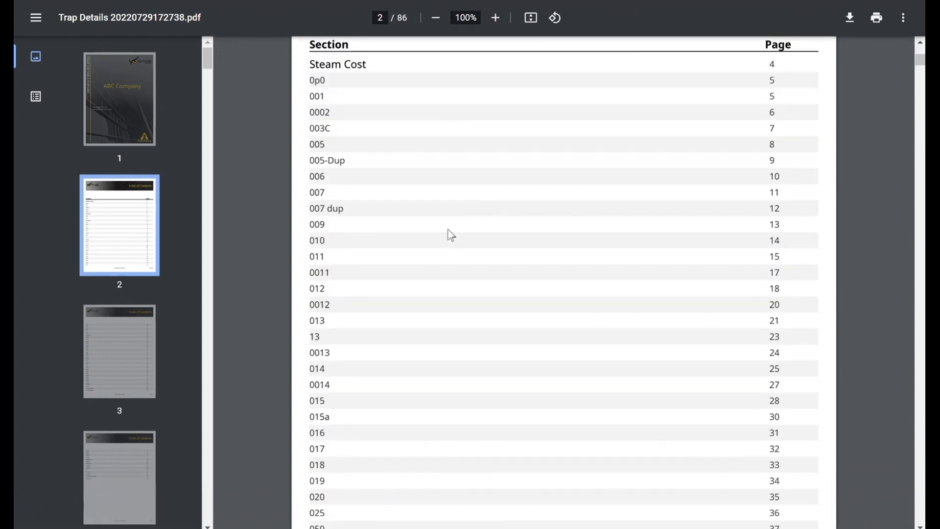
pyautogui.scroll(-10, 454, 235)
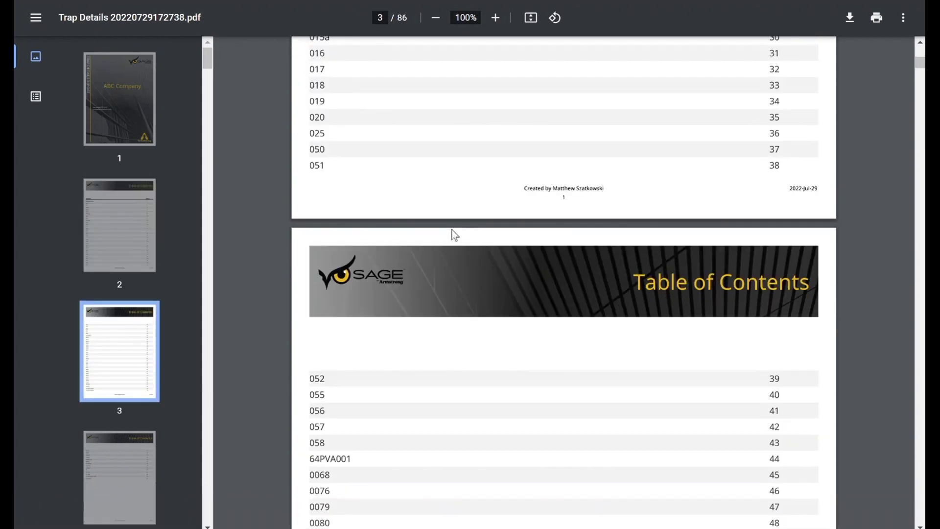
pyautogui.scroll(-11, 453, 230)
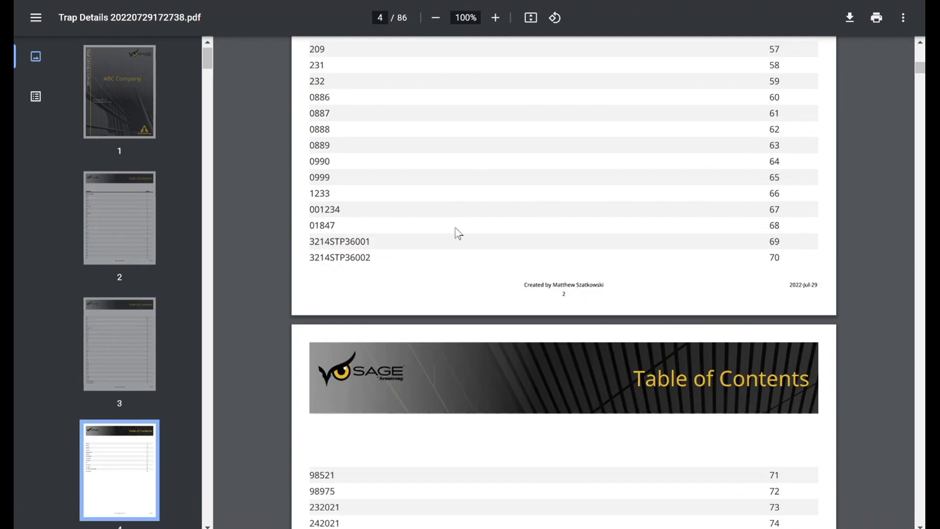
pyautogui.scroll(-4, 458, 233)
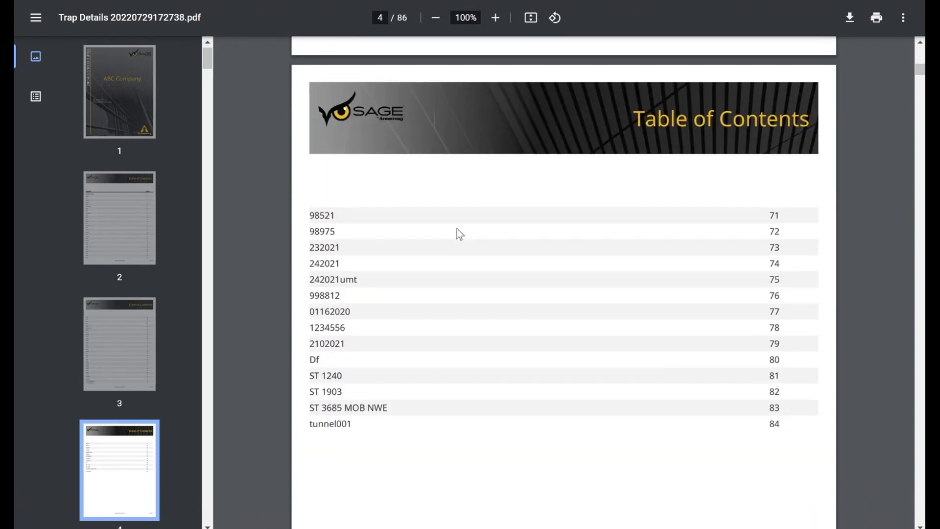
pyautogui.scroll(-2, 456, 228)
pyautogui.scroll(-5, 456, 228)
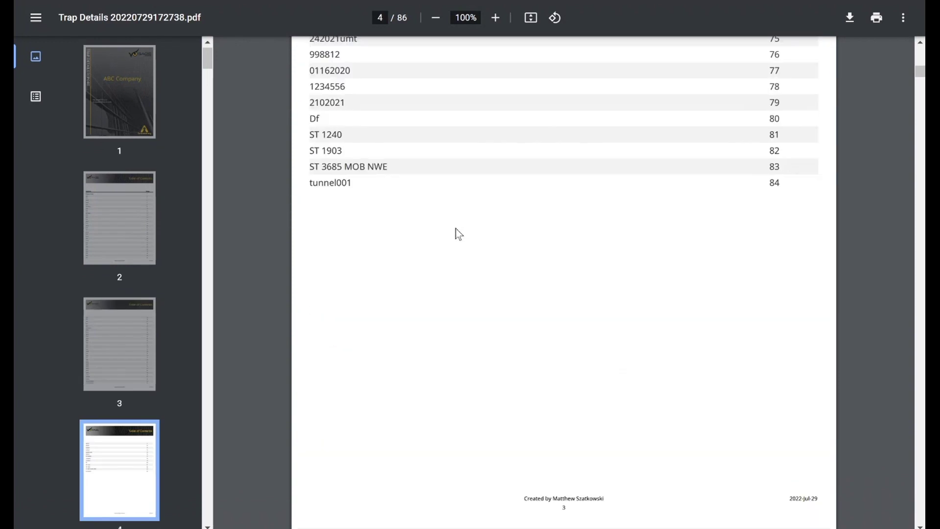
pyautogui.scroll(-12, 456, 228)
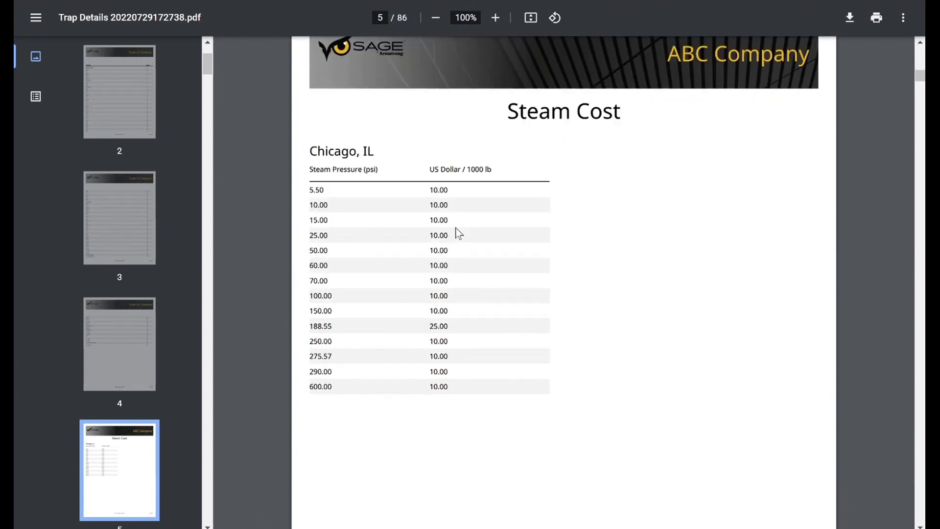
pyautogui.scroll(-12, 457, 227)
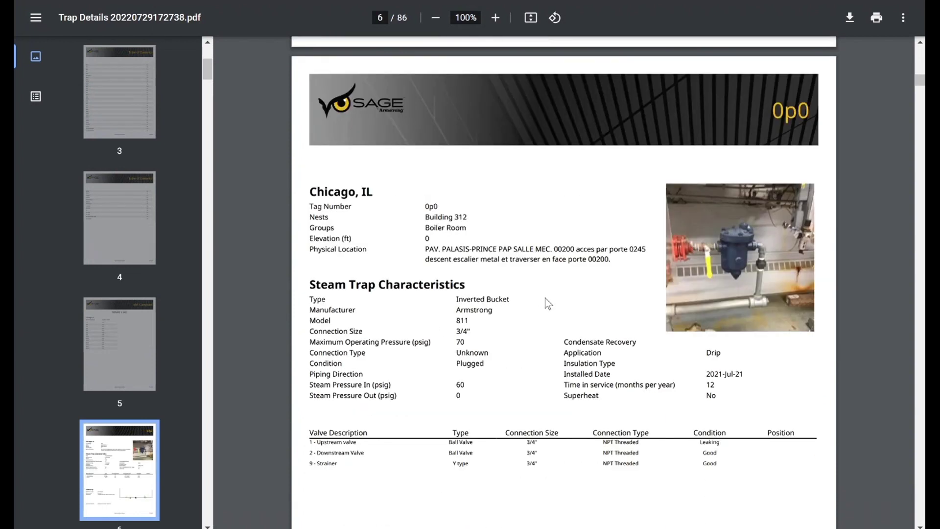
pyautogui.scroll(-2, 548, 303)
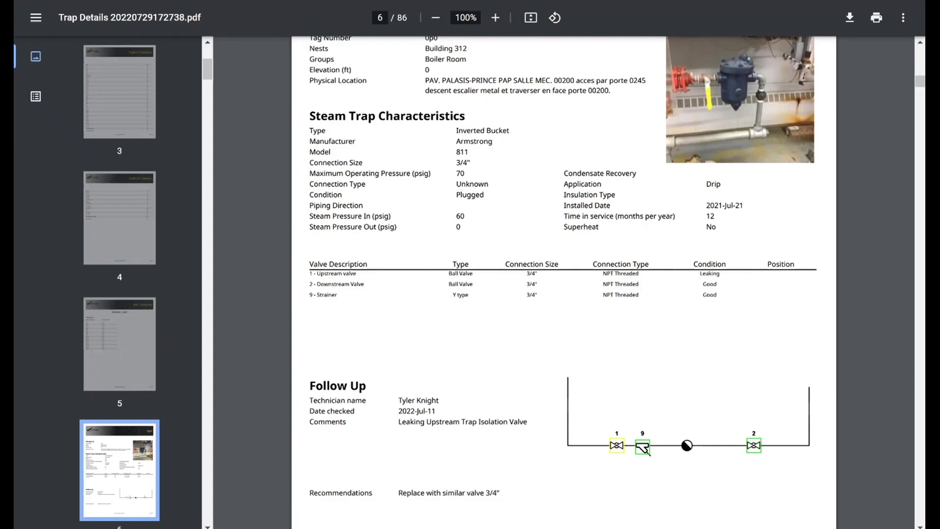
pyautogui.scroll(-5, 471, 206)
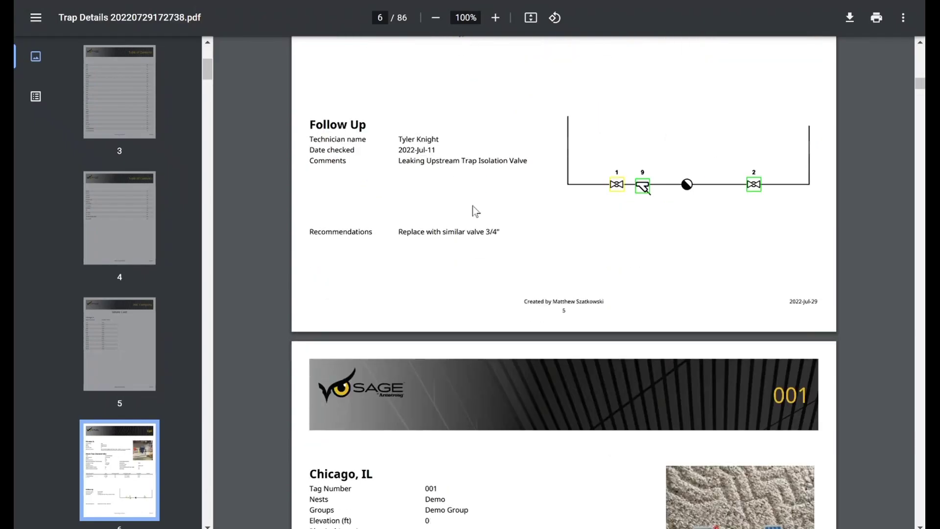
pyautogui.scroll(-1, 472, 208)
pyautogui.scroll(-13, 475, 212)
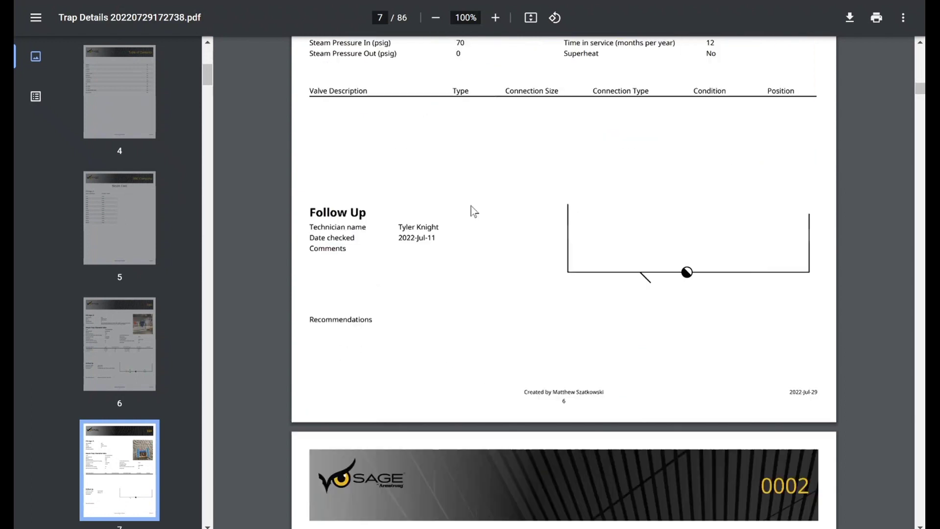
pyautogui.scroll(-4, 475, 211)
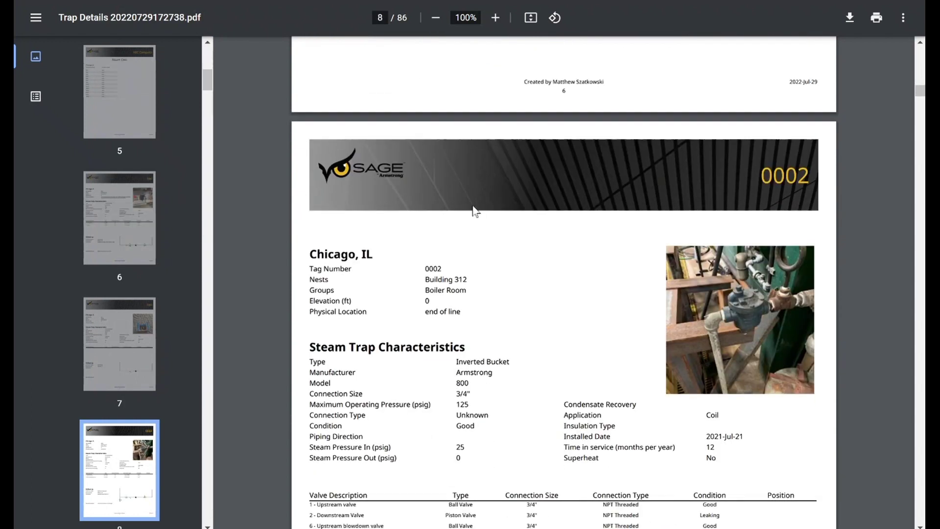
pyautogui.scroll(-2, 473, 209)
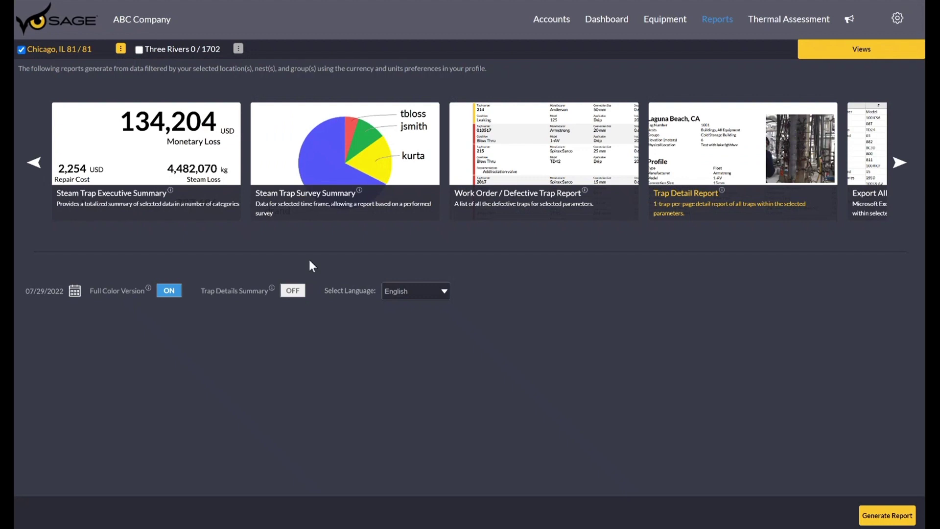
# - Switch Trap Details Summary on, generate the report, and open the 24-page summary PDF
pyautogui.click(292, 291)
pyautogui.click(879, 518)
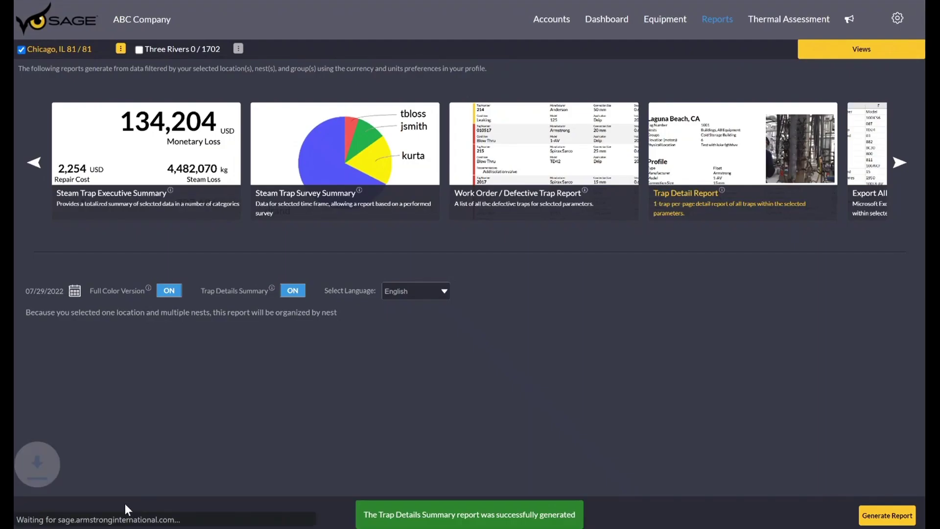
pyautogui.click(100, 514)
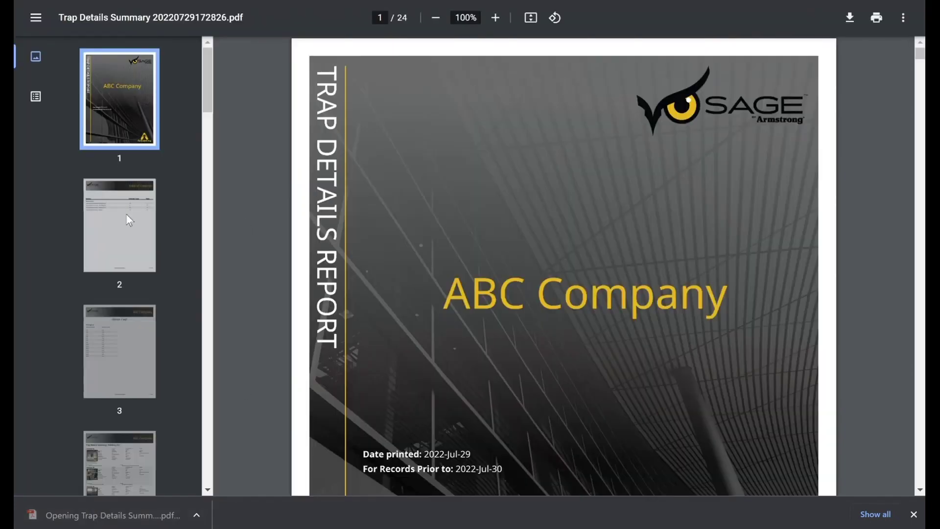
# - Scroll the Trap Details Summary PDF from the cover through Steam Cost to the Building 312 page
pyautogui.scroll(-15, 366, 222)
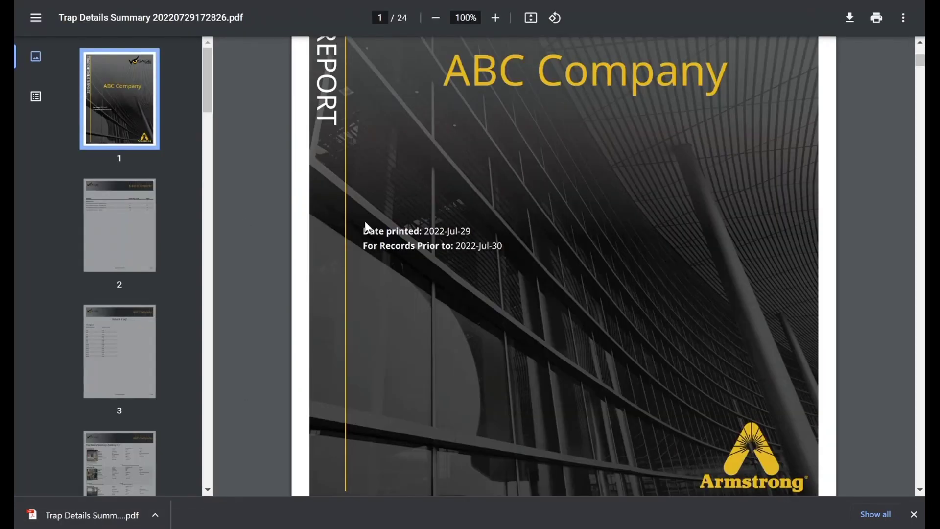
pyautogui.scroll(-3, 366, 226)
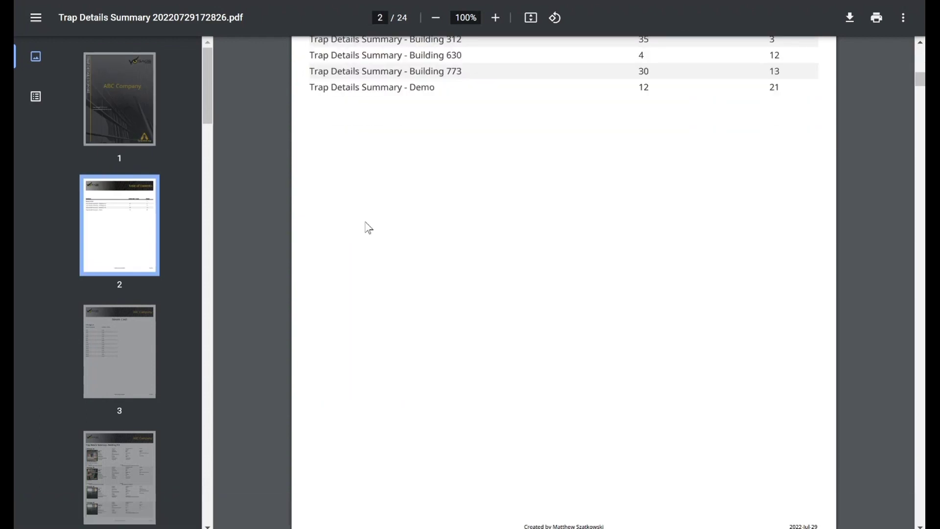
pyautogui.scroll(8, 374, 228)
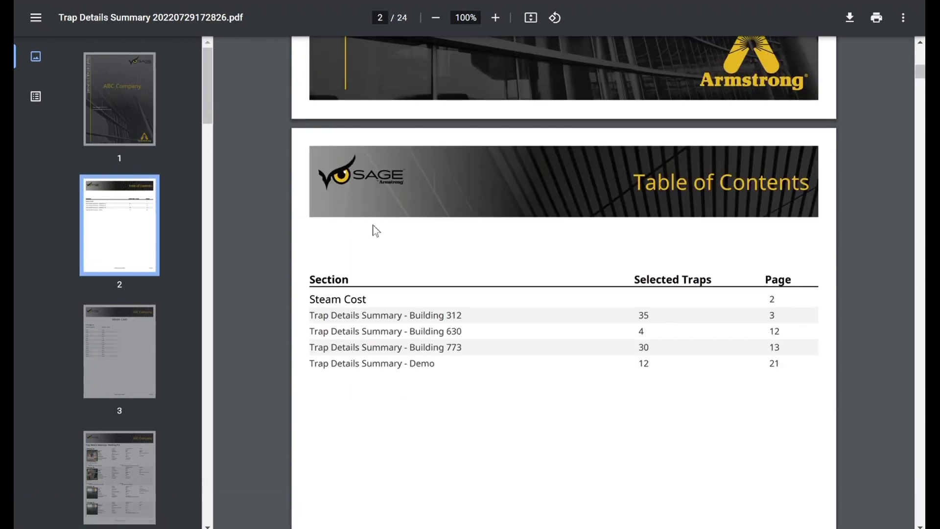
pyautogui.scroll(-8, 375, 230)
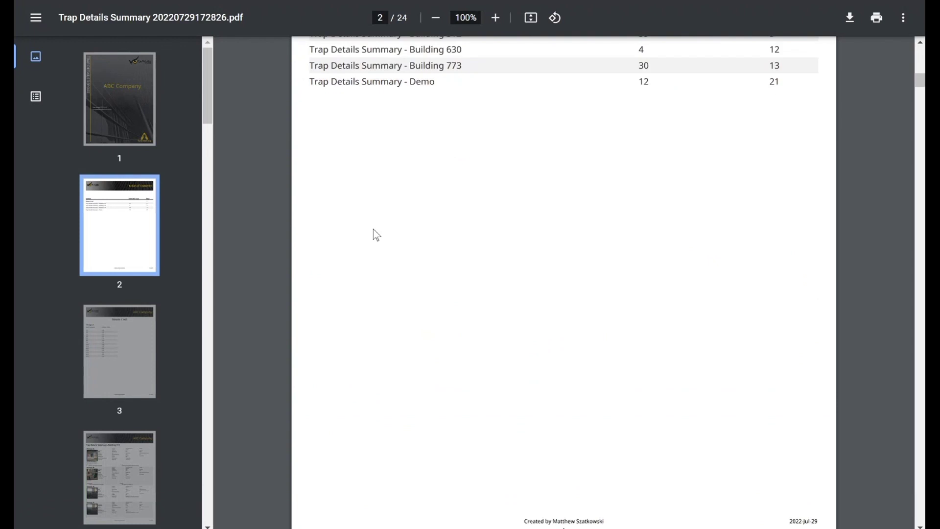
pyautogui.scroll(-15, 376, 234)
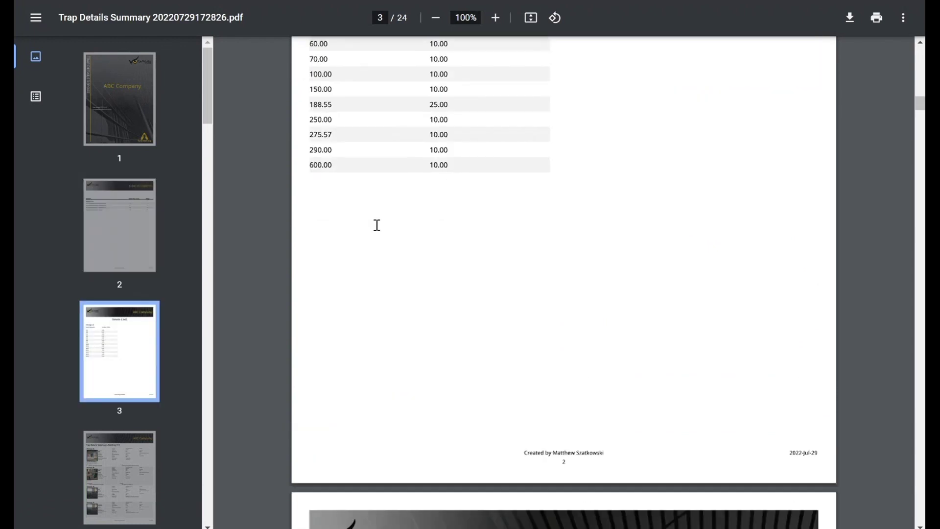
pyautogui.scroll(-4, 376, 224)
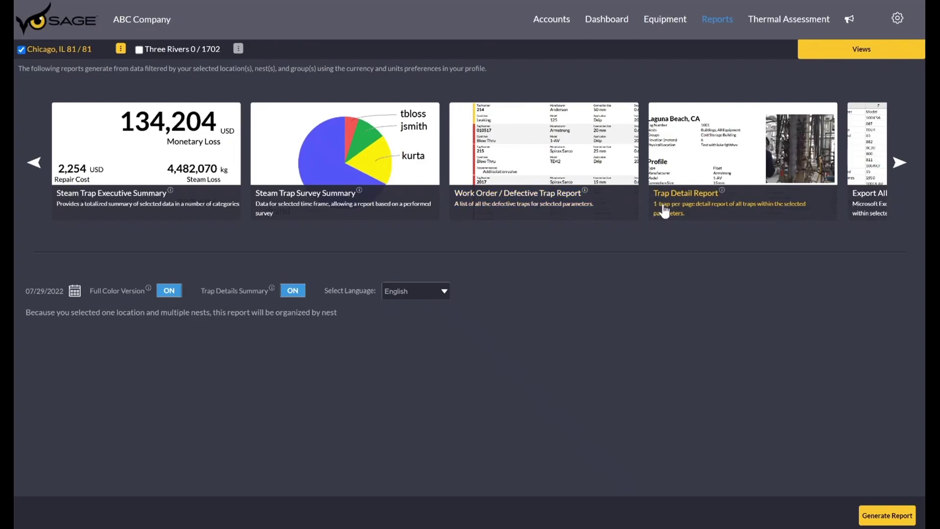
# - Select the Export All Steam Trap Data report from further along the report list
pyautogui.click(899, 164)
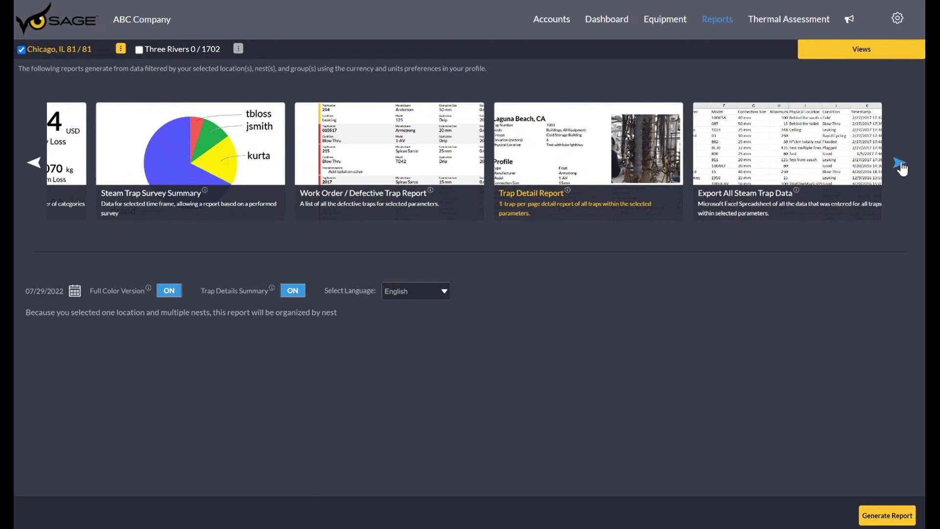
pyautogui.click(811, 166)
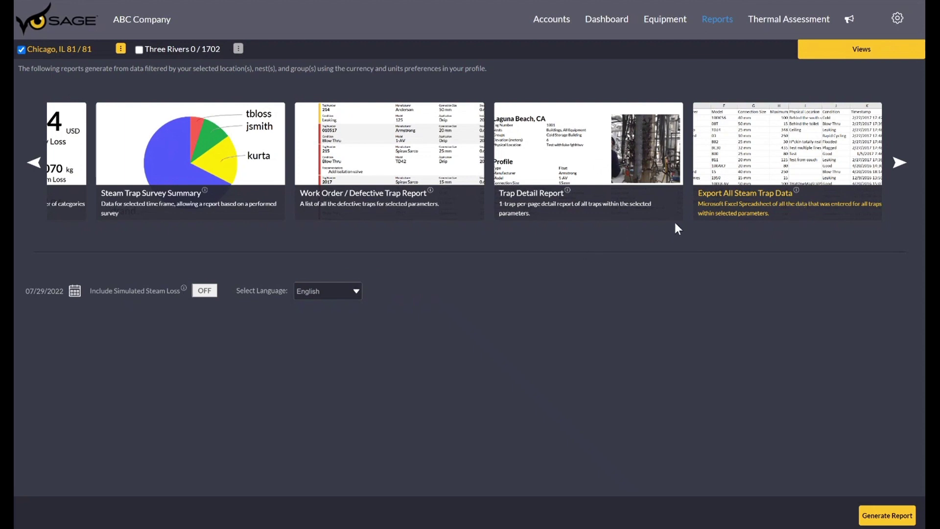
# - Show the Announcements and read the update notes from 07/11/2022, 06/23/2022 and 05/25/2022
pyautogui.click(852, 23)
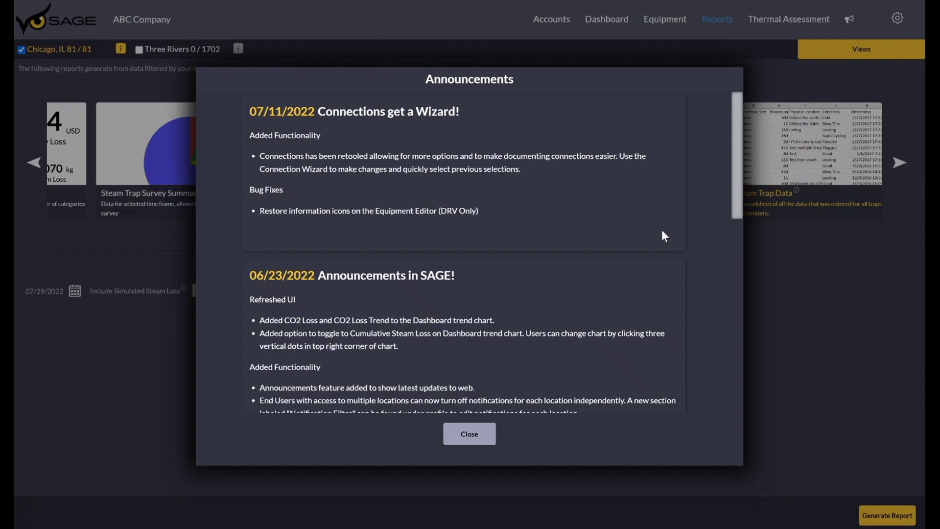
pyautogui.scroll(-9, 519, 346)
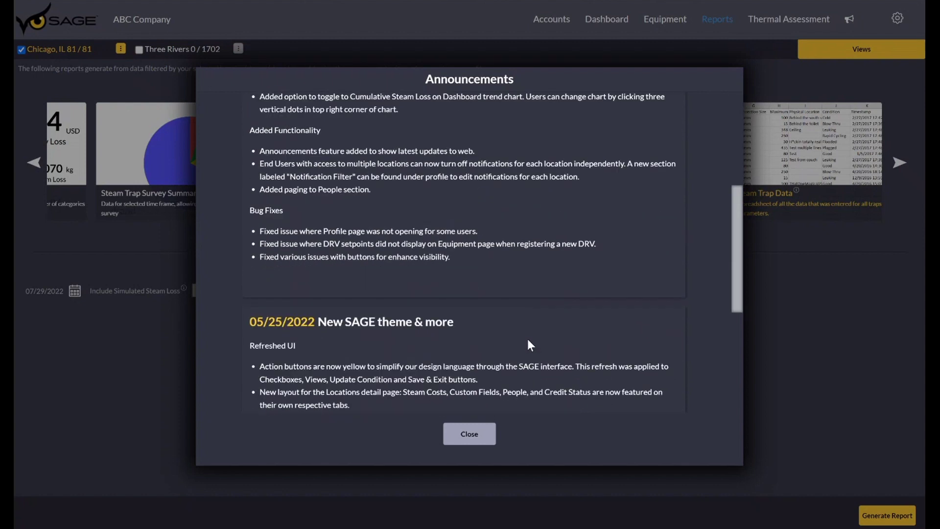
pyautogui.scroll(-3, 529, 339)
pyautogui.scroll(15, 530, 339)
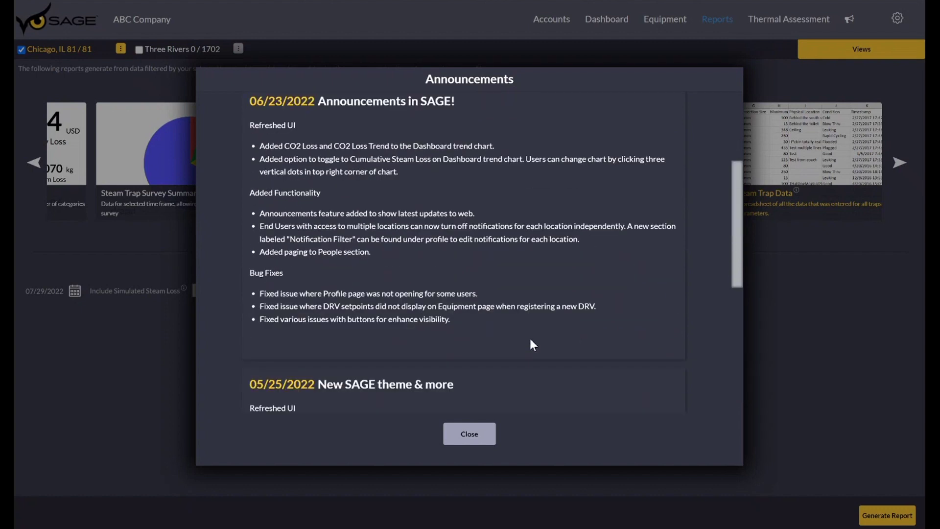
# - Close the Announcements window to return to the Reports page
pyautogui.click(473, 436)
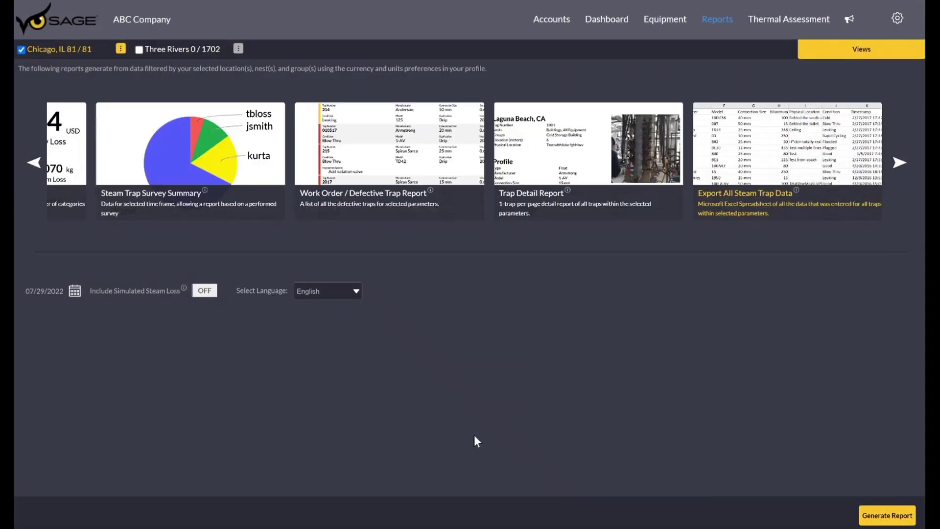